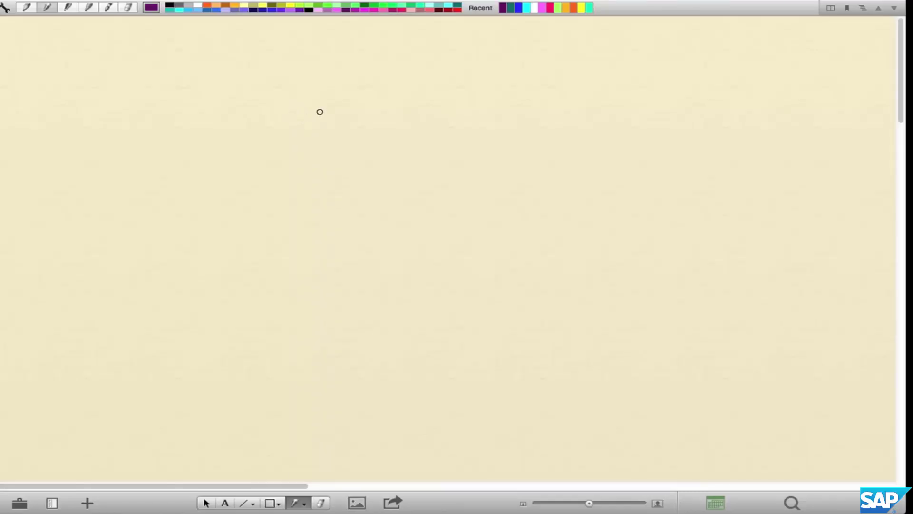
Step: Handwrite iPhone-5 in purple and underline it
mouse_move(320, 107)
left_mouse_down()
mouse_move(330, 122)
mouse_move(336, 112)
mouse_move(389, 121)
left_mouse_up()
left_click(318, 101)
left_click_drag(394, 118, 414, 121)
left_click_drag(406, 107, 422, 104)
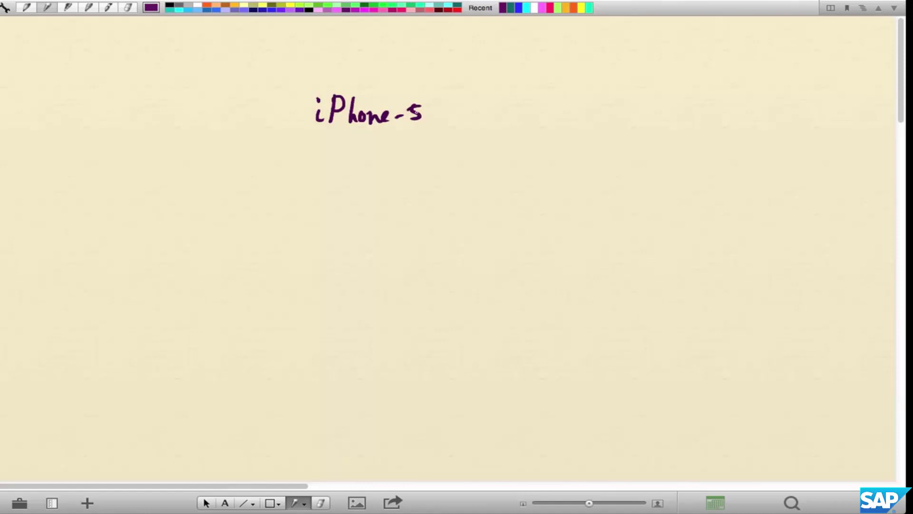
left_click_drag(293, 146, 463, 133)
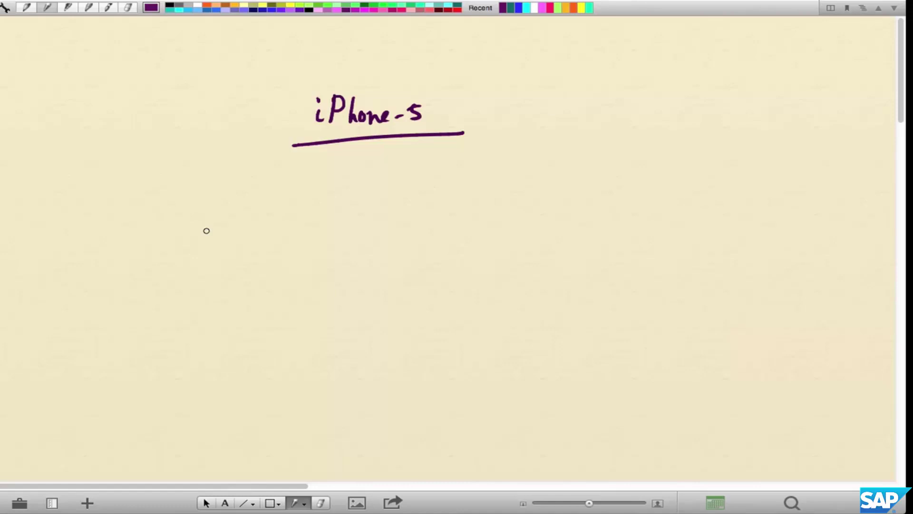
Step: Draw three branching arrows toward Sales, Gene and MRP, and label MRP
mouse_move(361, 163)
left_mouse_down()
mouse_move(218, 209)
mouse_move(175, 249)
mouse_move(223, 250)
left_mouse_up()
mouse_move(364, 163)
left_mouse_down()
mouse_move(370, 194)
mouse_move(342, 241)
mouse_move(389, 239)
mouse_move(526, 174)
left_mouse_up()
mouse_move(526, 175)
left_mouse_down()
mouse_move(525, 201)
mouse_move(534, 194)
mouse_move(502, 239)
left_mouse_up()
left_click_drag(502, 228, 541, 241)
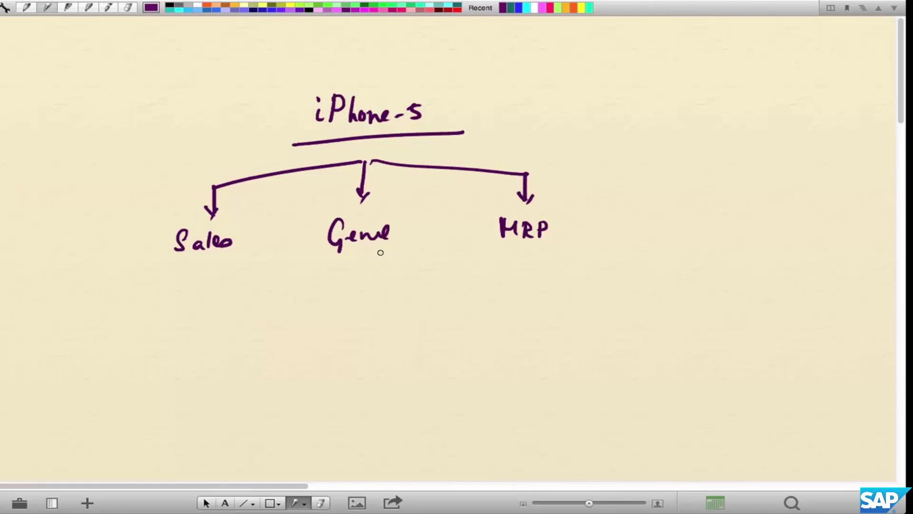
Step: Box Gene and write an underlined Purchasing note below it
mouse_move(403, 216)
left_mouse_down()
mouse_move(400, 233)
mouse_move(401, 214)
left_mouse_up()
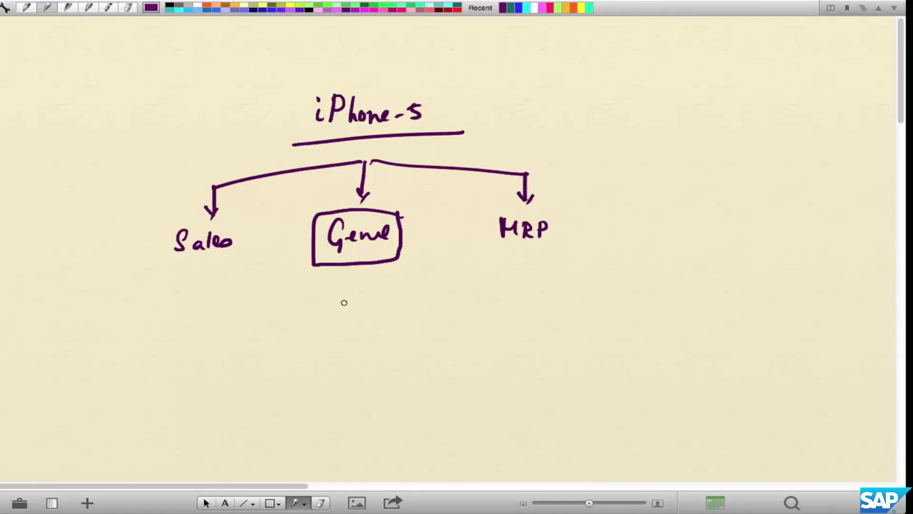
mouse_move(336, 287)
left_mouse_down()
mouse_move(373, 301)
mouse_move(389, 286)
mouse_move(424, 280)
mouse_move(428, 301)
left_mouse_up()
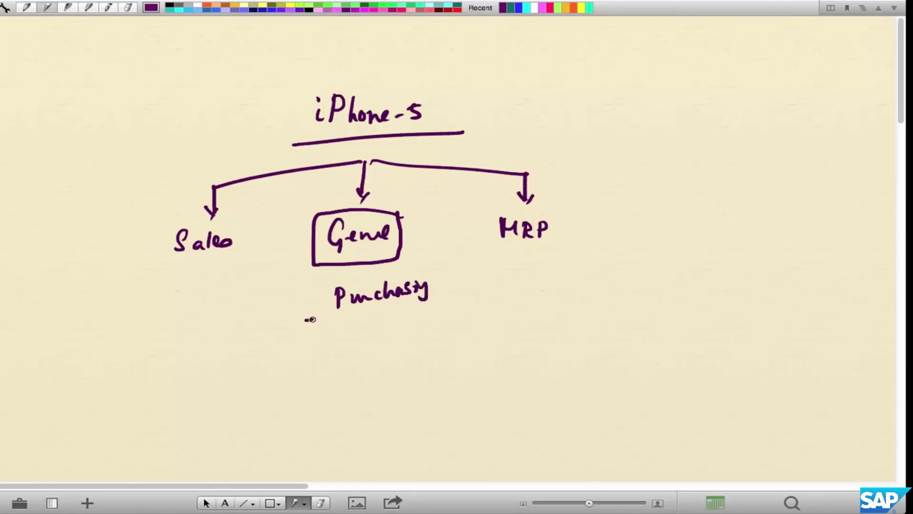
left_click_drag(305, 320, 445, 299)
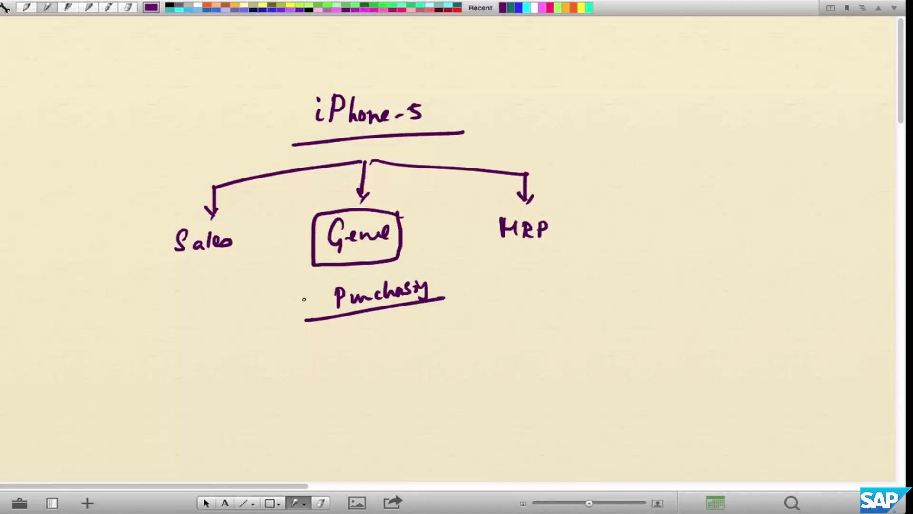
Step: Draw a curved arrow from Purchasing to Sales and write an underlined Extension heading
mouse_move(304, 300)
left_mouse_down()
mouse_move(207, 284)
mouse_move(214, 290)
left_mouse_up()
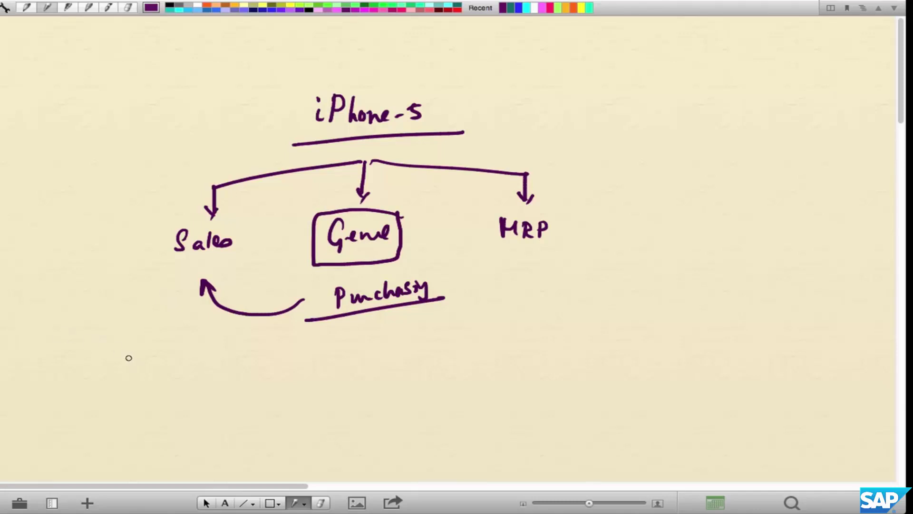
mouse_move(194, 355)
left_mouse_down()
mouse_move(215, 369)
mouse_move(303, 345)
left_mouse_up()
left_click_drag(187, 401, 333, 350)
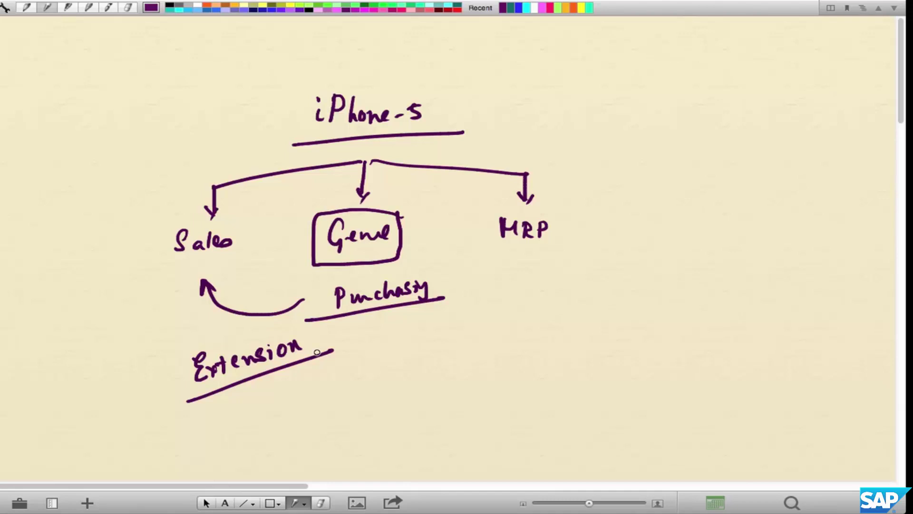
scroll(317, 352, "right", 5)
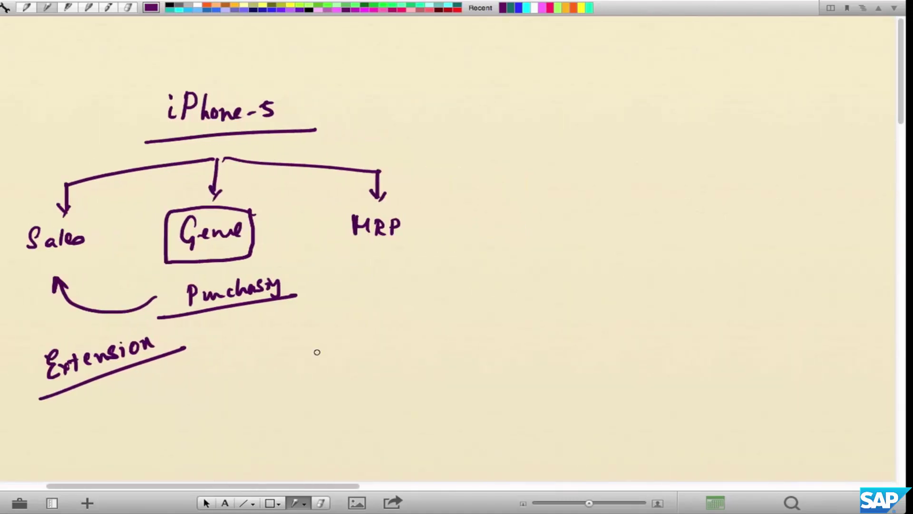
Step: Draw a vertical divider and write an underlined Org Elements heading
left_click_drag(438, 94, 448, 405)
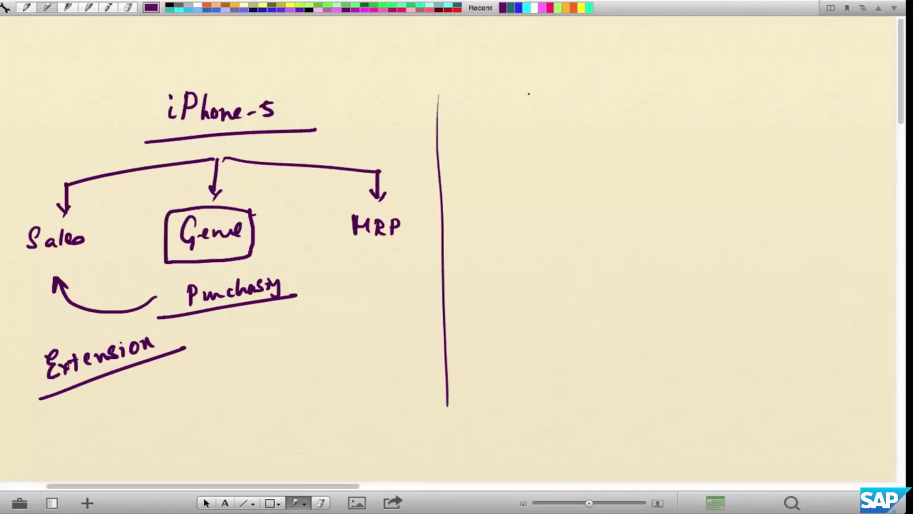
mouse_move(529, 94)
left_mouse_down()
mouse_move(533, 86)
mouse_move(556, 94)
mouse_move(564, 115)
left_mouse_up()
mouse_move(584, 71)
left_mouse_down()
mouse_move(590, 95)
mouse_move(641, 76)
mouse_move(651, 56)
mouse_move(661, 74)
left_mouse_up()
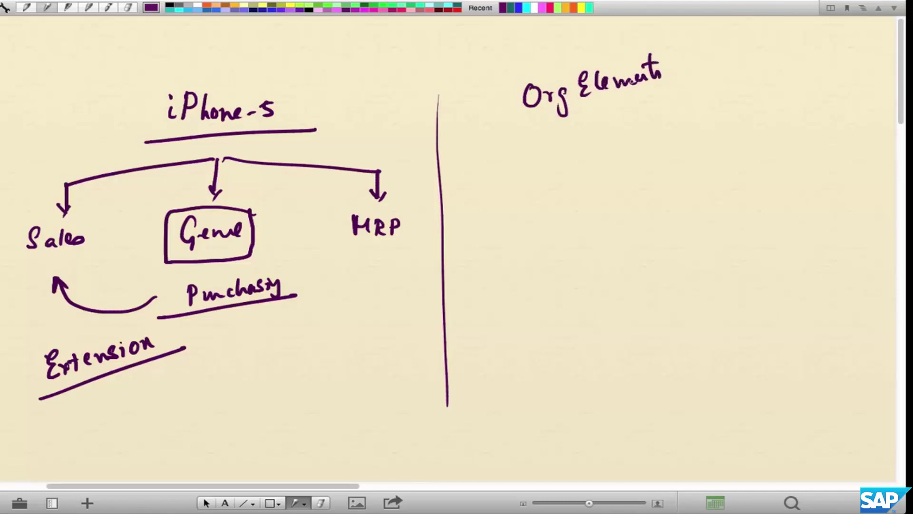
left_click_drag(501, 128, 712, 86)
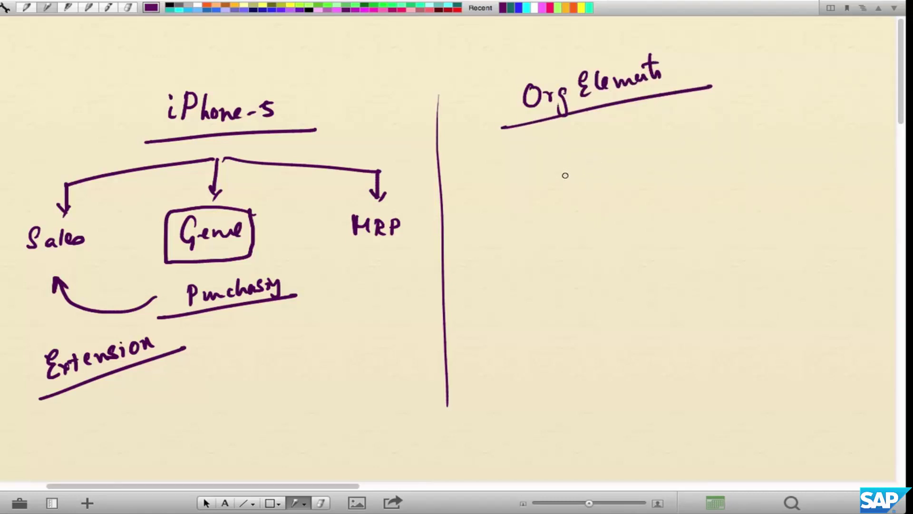
Step: Write US with an arc arrow to India, with dots below for more countries
mouse_move(520, 174)
left_mouse_down()
mouse_move(564, 204)
mouse_move(633, 143)
mouse_move(702, 169)
mouse_move(707, 180)
left_mouse_up()
mouse_move(702, 181)
left_mouse_down()
mouse_move(699, 198)
mouse_move(730, 186)
left_mouse_up()
mouse_move(739, 176)
left_mouse_down()
mouse_move(735, 194)
mouse_move(767, 191)
left_mouse_up()
left_click(709, 247)
left_click(713, 269)
left_click(717, 290)
left_click(718, 311)
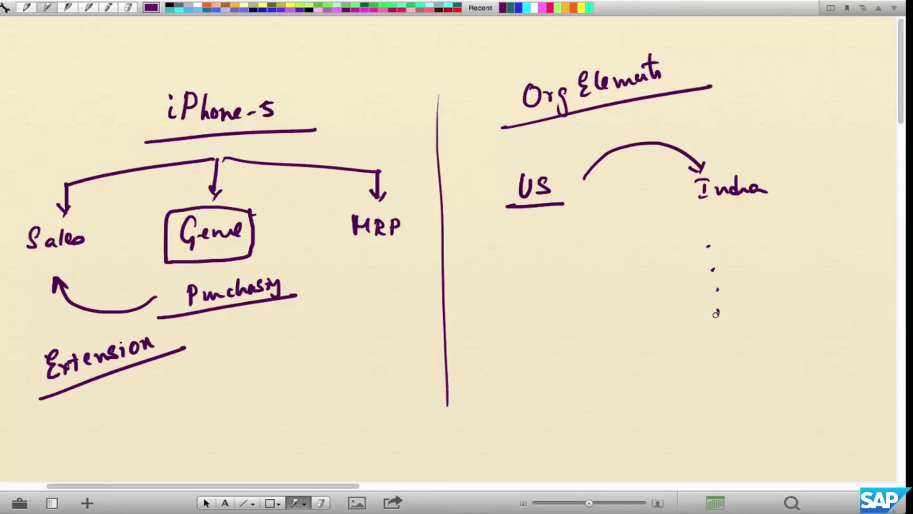
Step: Switch to SAP GUI, go back to SAP Easy Access and focus the command field for MM01
key("cmd+Tab")
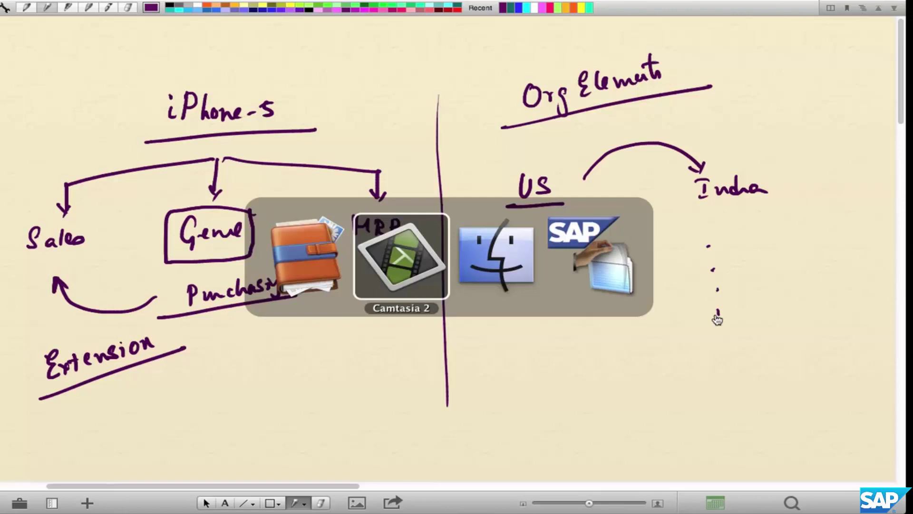
key("super+Tab")
key("super+Tab")
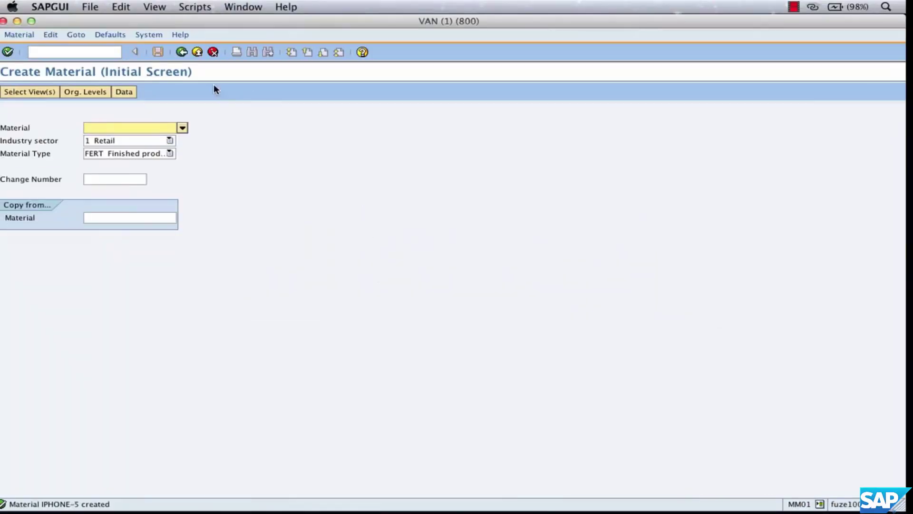
left_click(182, 52)
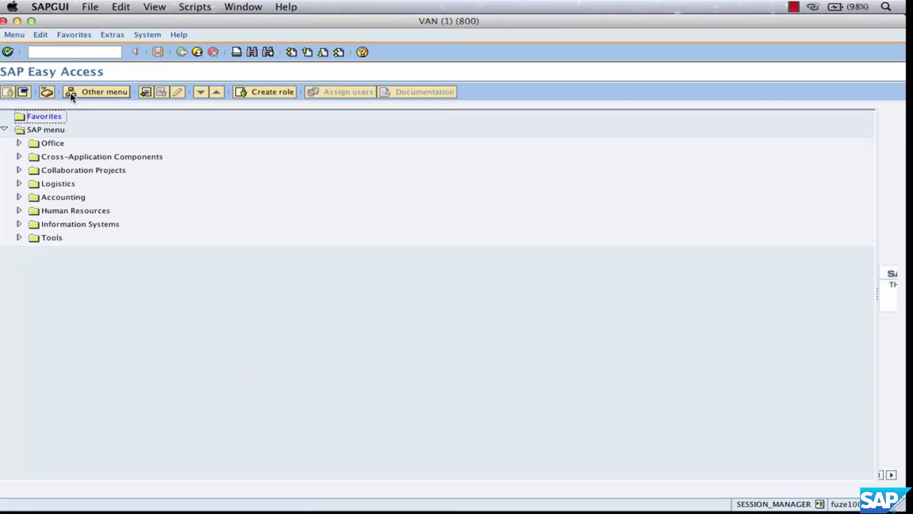
left_click(75, 55)
type("mm0")
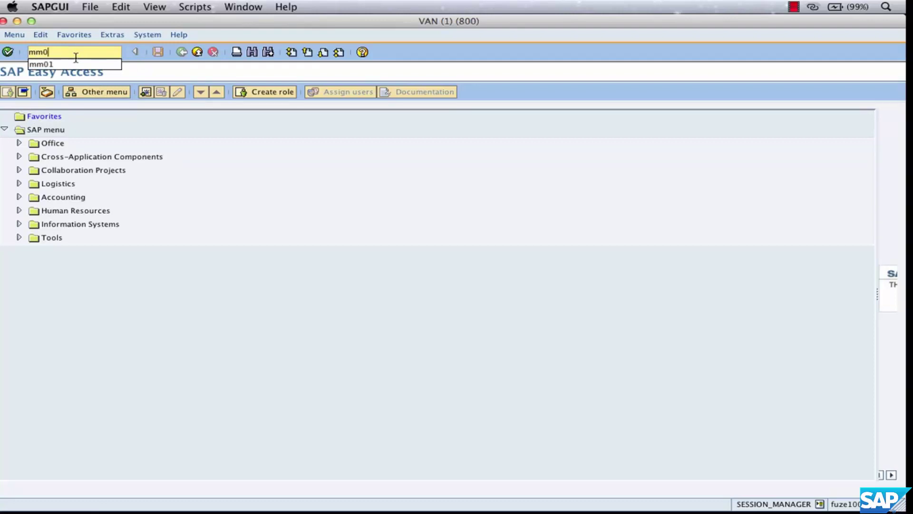
type("1")
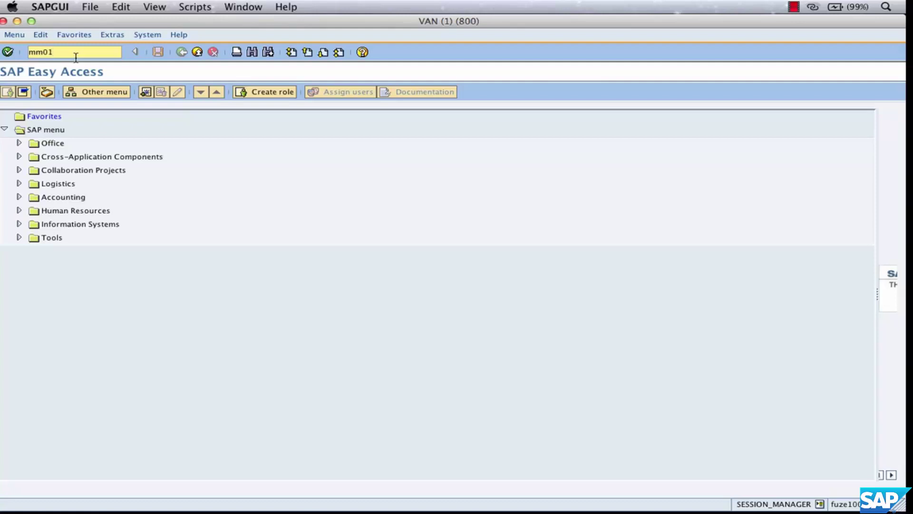
Step: Run MM01 for IPHONE-5 and select the Sales Org. Data 1 and 2 views
left_click(8, 52)
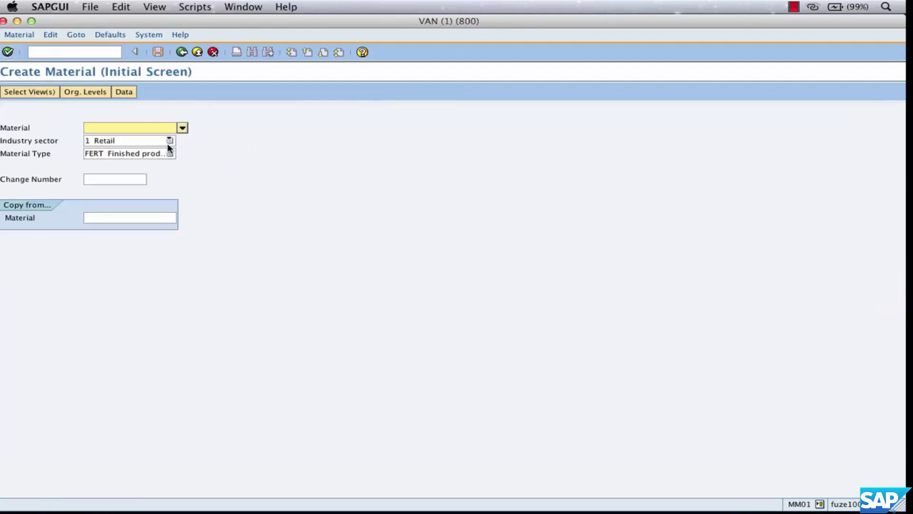
type("iphone")
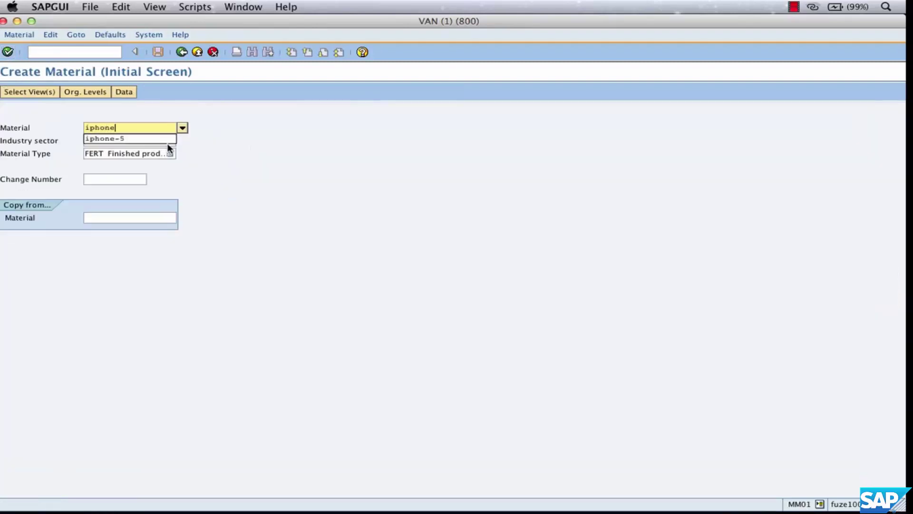
type("-5")
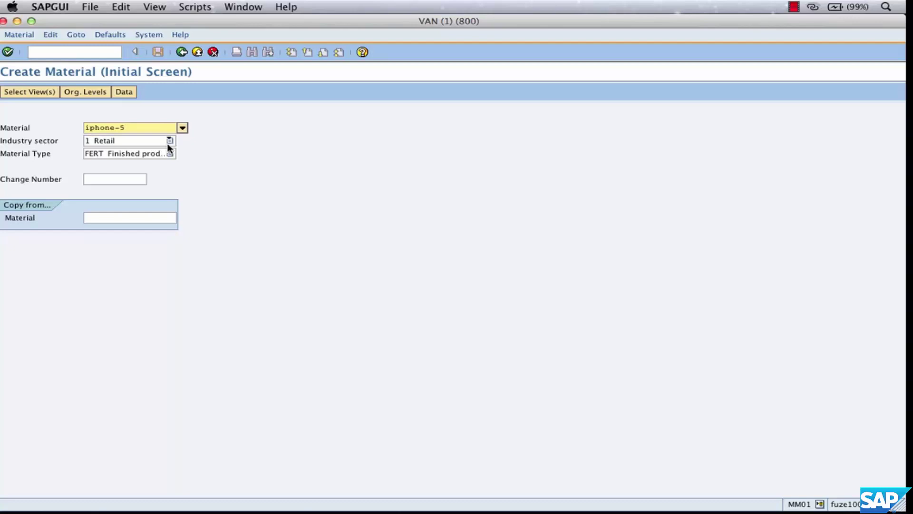
left_click(9, 53)
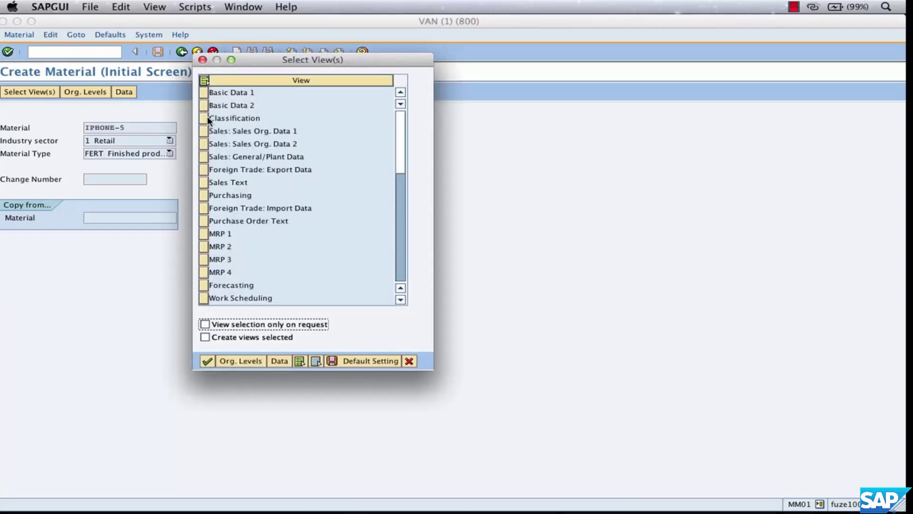
left_click_drag(205, 131, 206, 158)
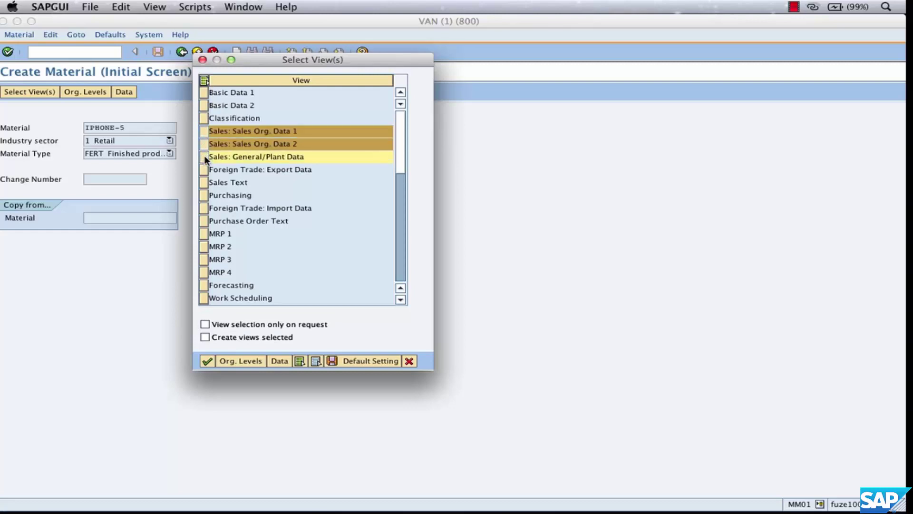
left_click(206, 361)
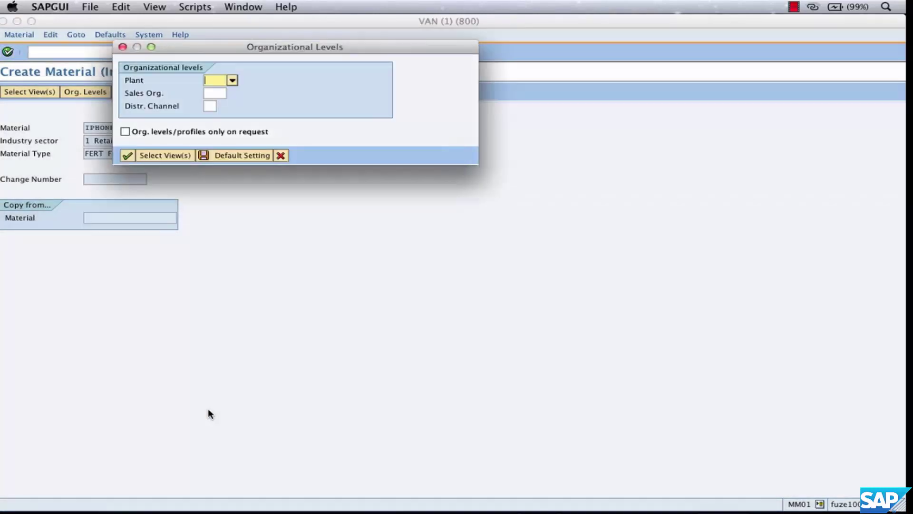
type("3")
type("000")
Step: Enter plant 3000, sales org 3000 and distribution channel 10 as organisational levels
key("Tab")
type("300")
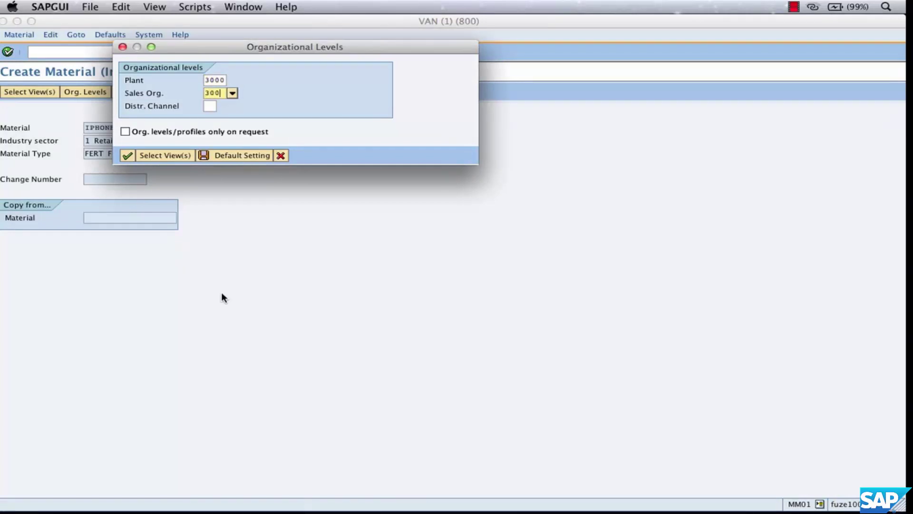
type("0")
key("Tab")
type("10")
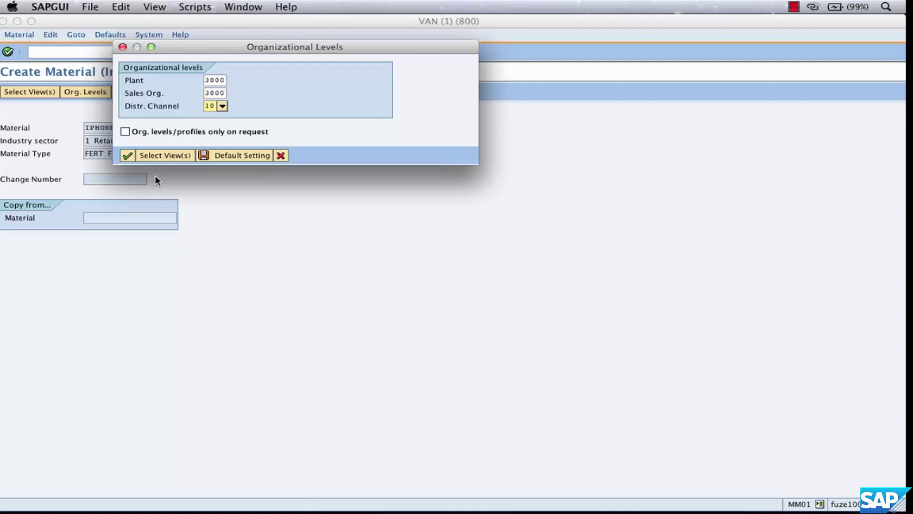
left_click(127, 156)
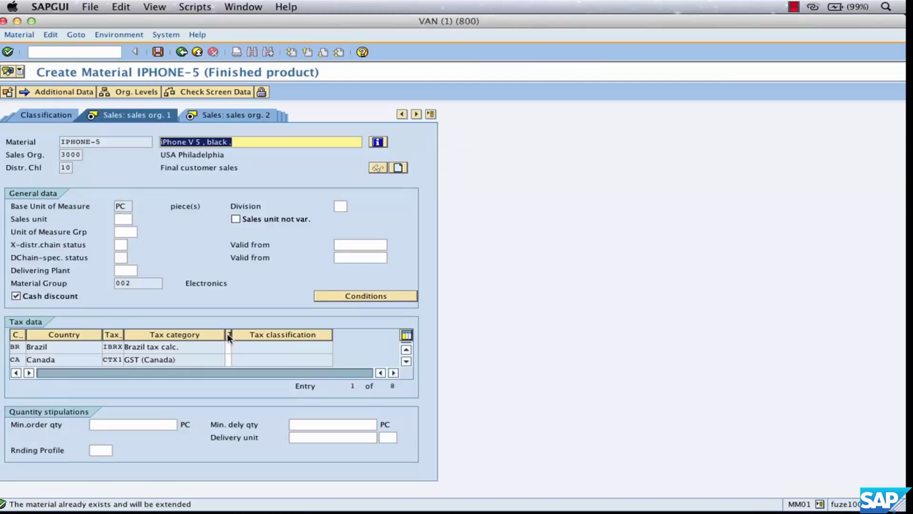
left_click_drag(228, 337, 254, 337)
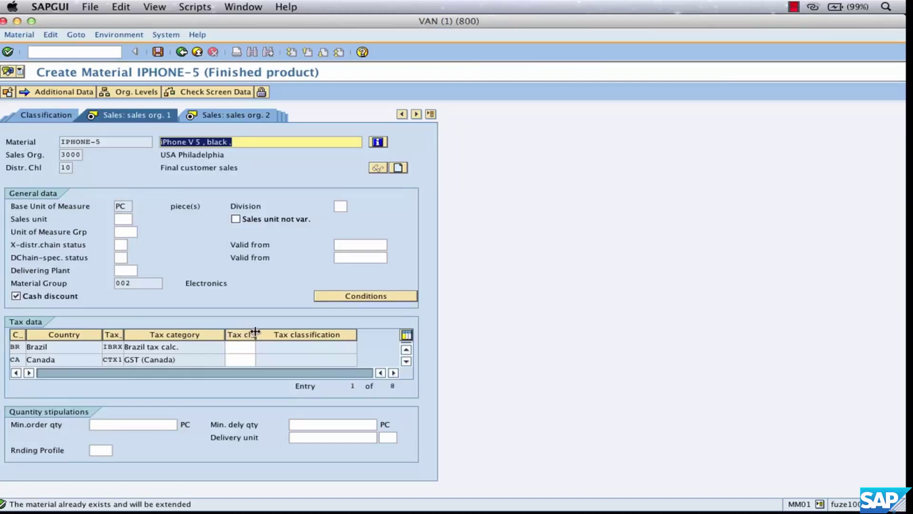
left_click(130, 206)
left_click(245, 141)
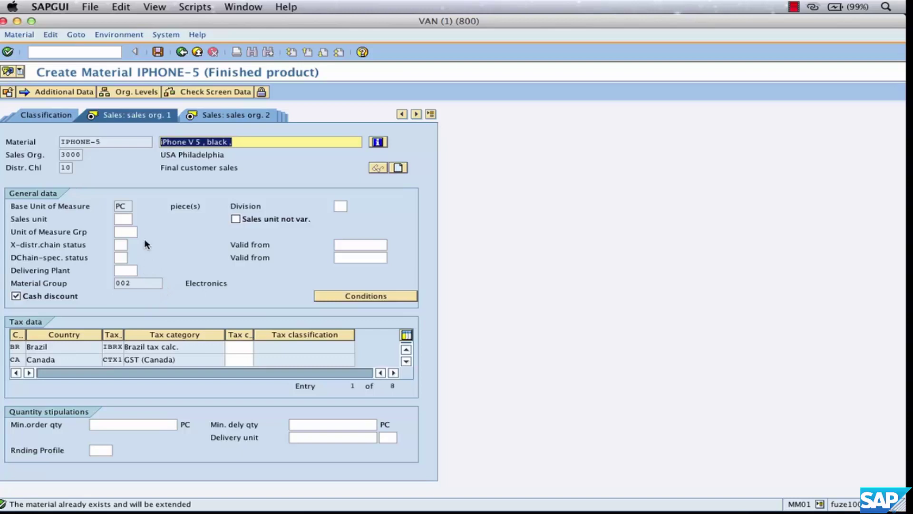
left_click(122, 218)
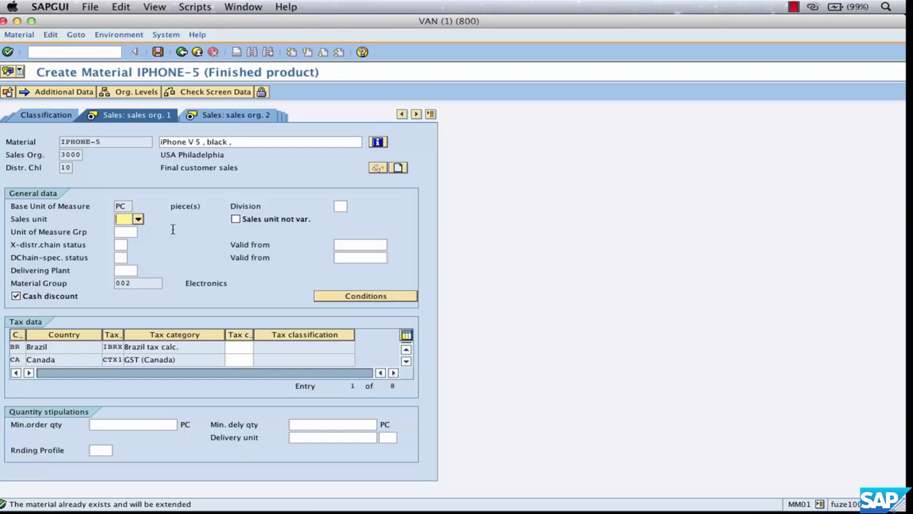
double_click(77, 156)
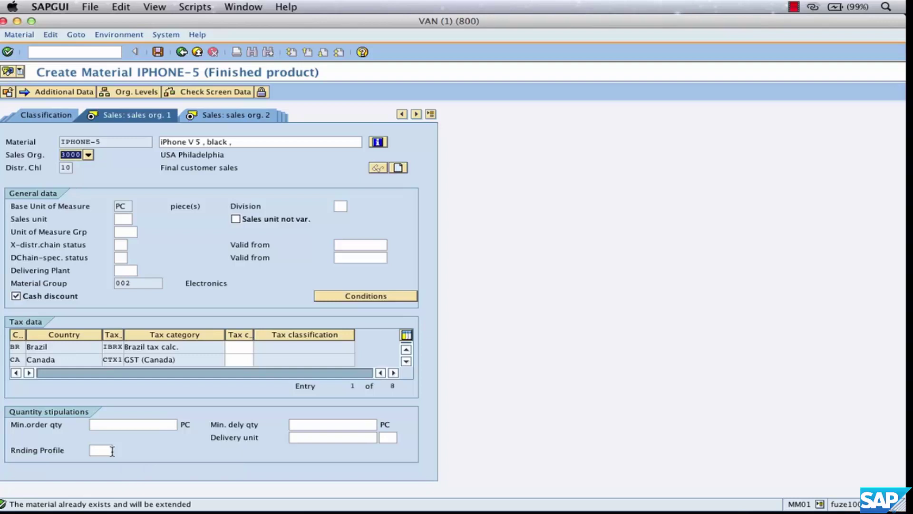
Step: Set tax classification 1 for Brazil and No tax for Canada GST
left_click(236, 348)
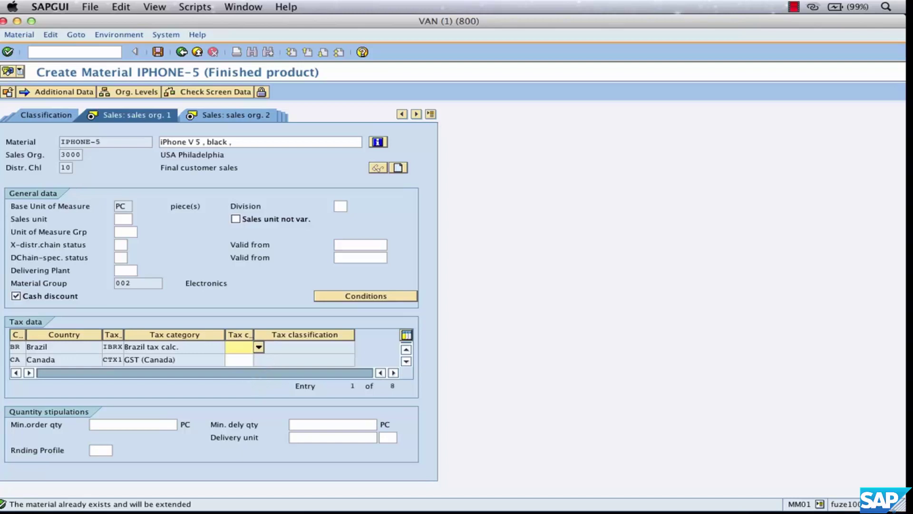
left_click(66, 155)
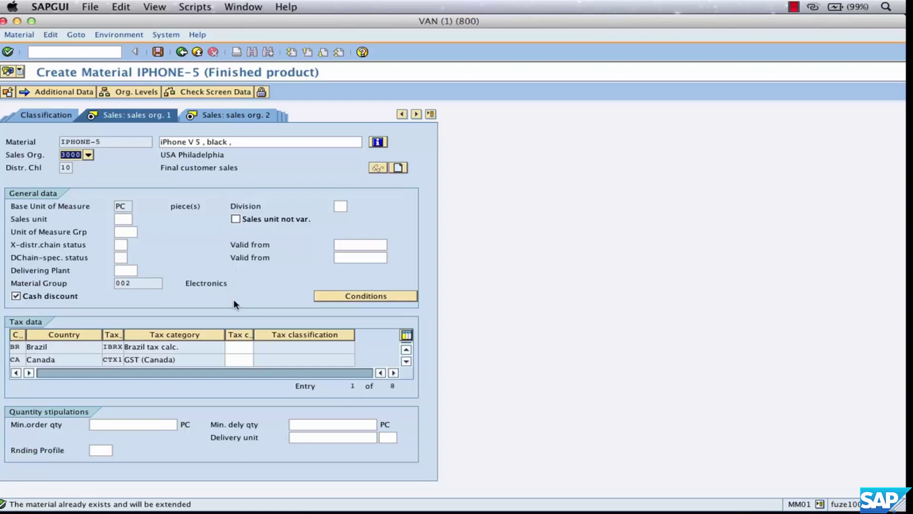
left_click(237, 349)
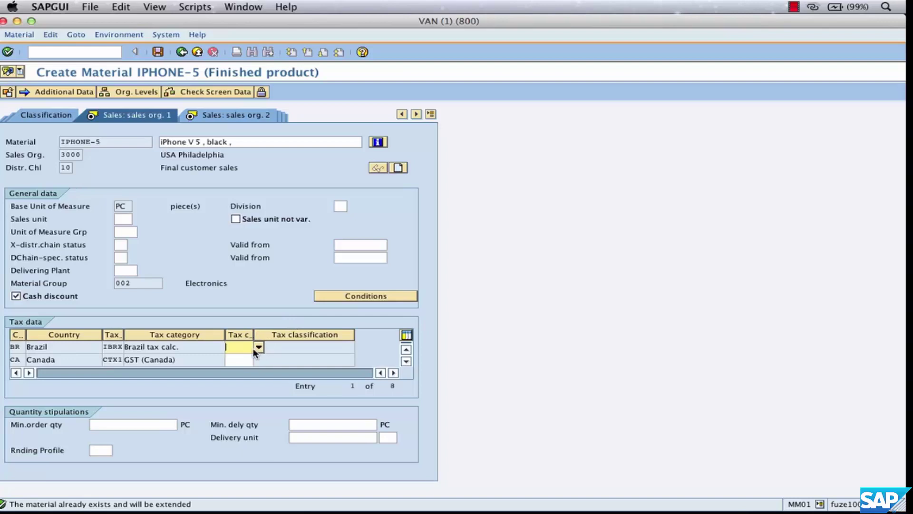
left_click(258, 349)
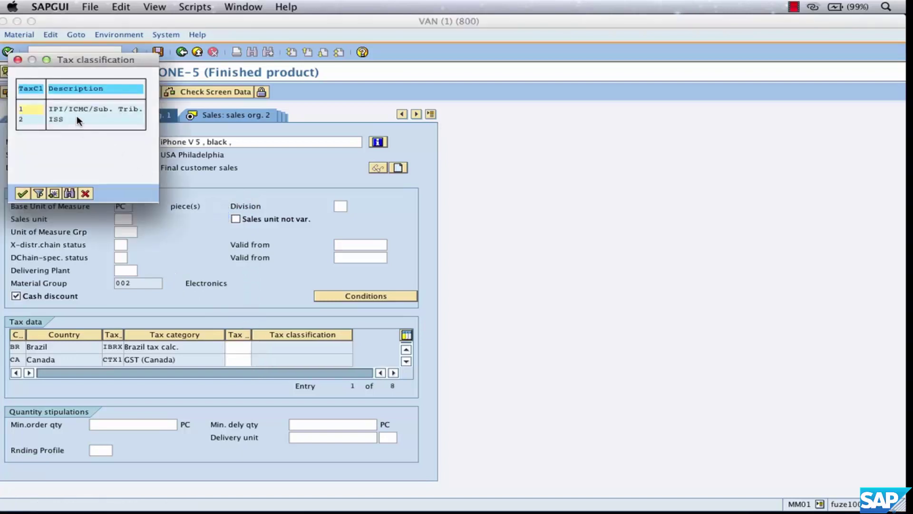
double_click(91, 107)
left_click(255, 360)
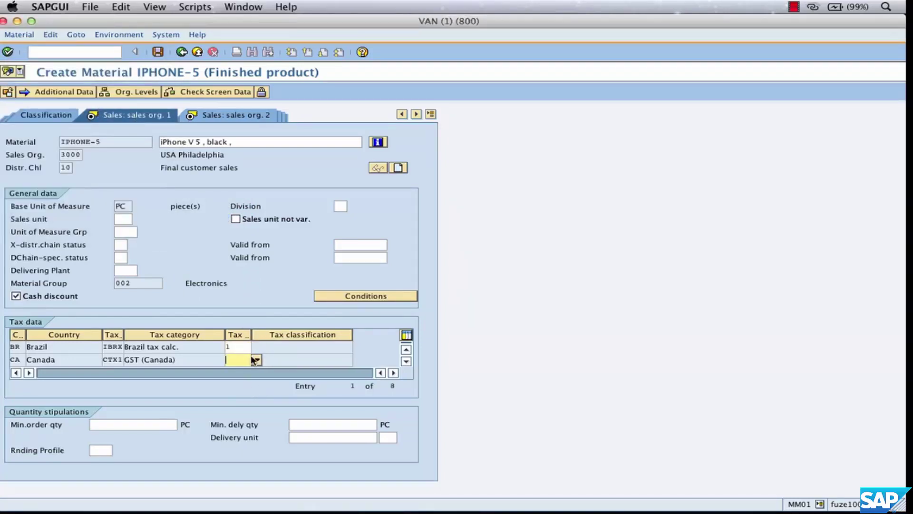
double_click(76, 110)
type("0")
Step: On the full Tax data screen, classify PST 1, PST-Que full tax, China low rate, Netherlands 3, and United States
key("Return")
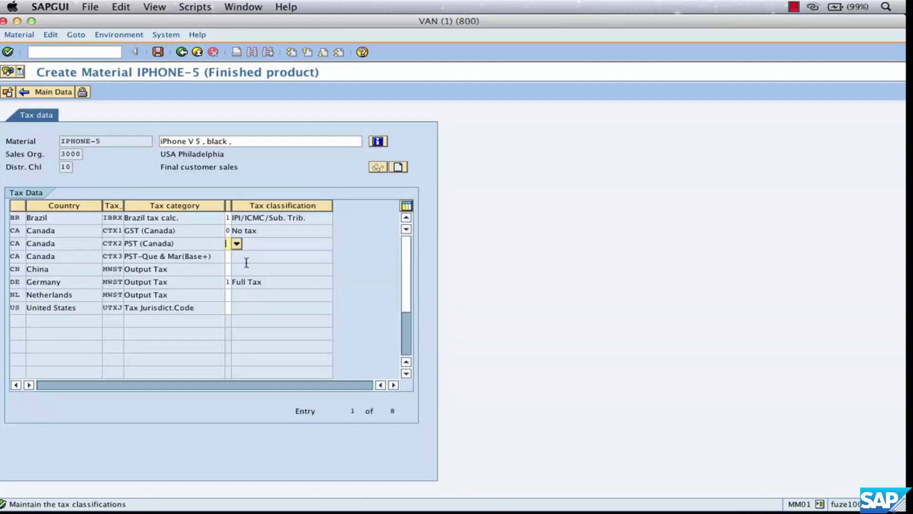
double_click(62, 119)
type("1")
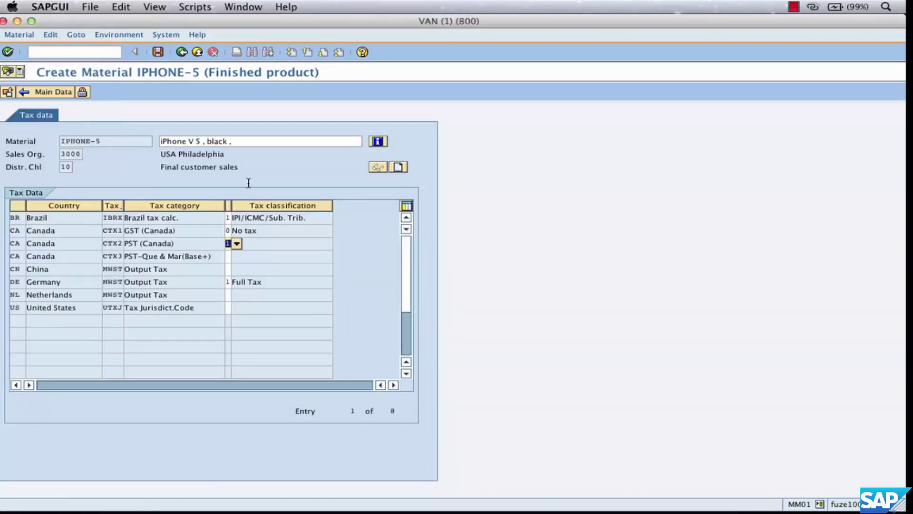
left_click(236, 256)
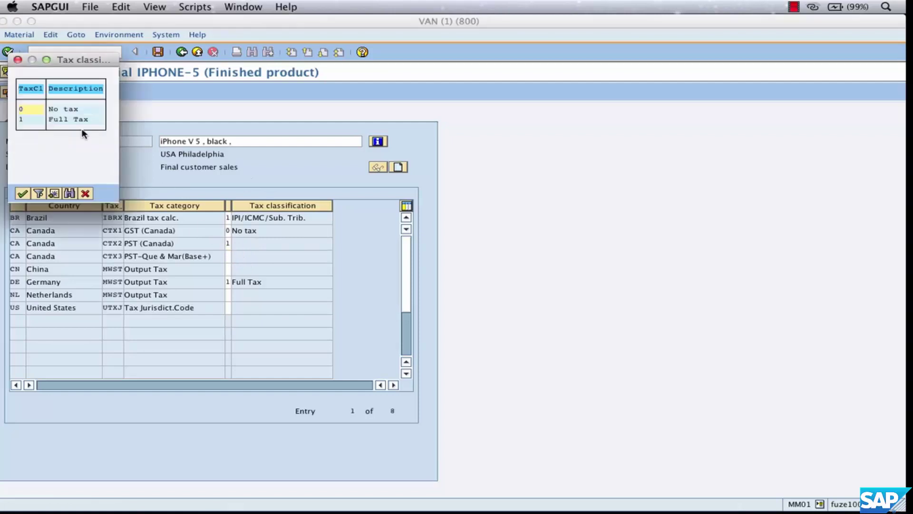
double_click(74, 122)
left_click(229, 268)
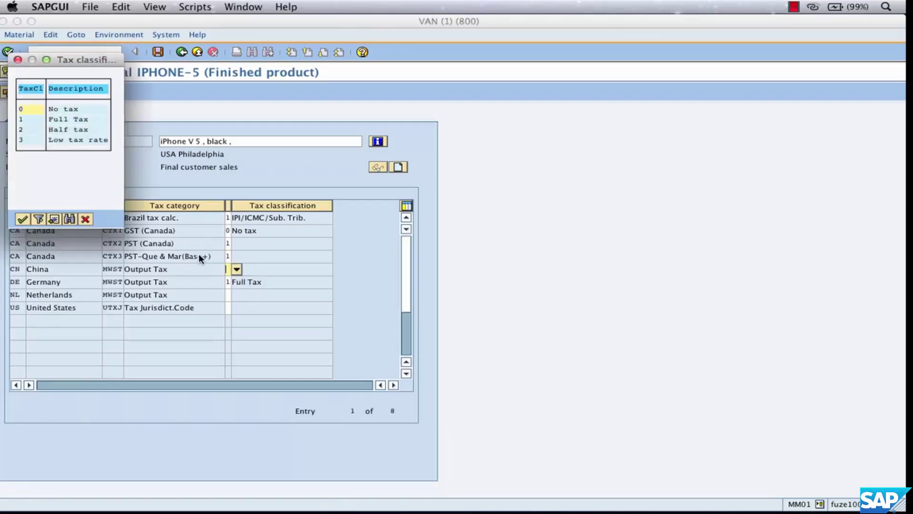
double_click(77, 138)
left_click(236, 295)
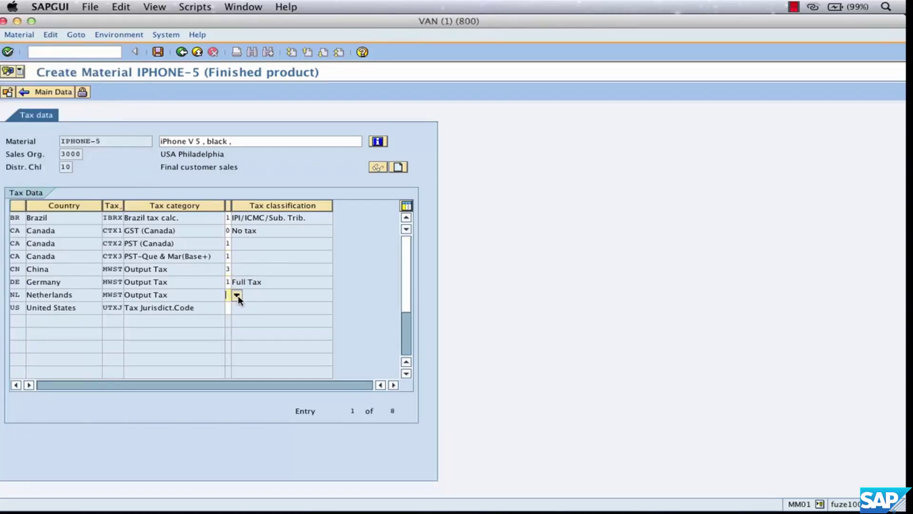
double_click(75, 138)
left_click(242, 308)
double_click(82, 142)
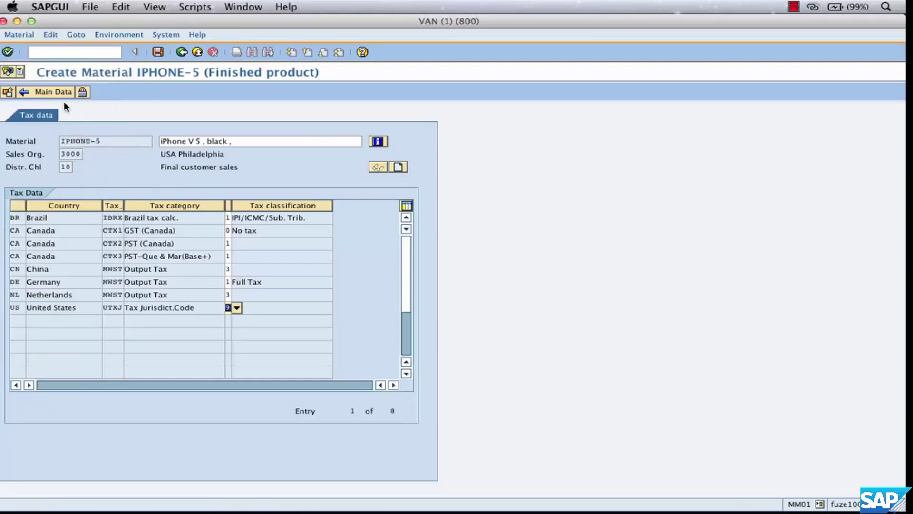
Step: Return to Main Data, step through the quantity stipulation fields, then go to Sales: sales org. 2
left_click(45, 92)
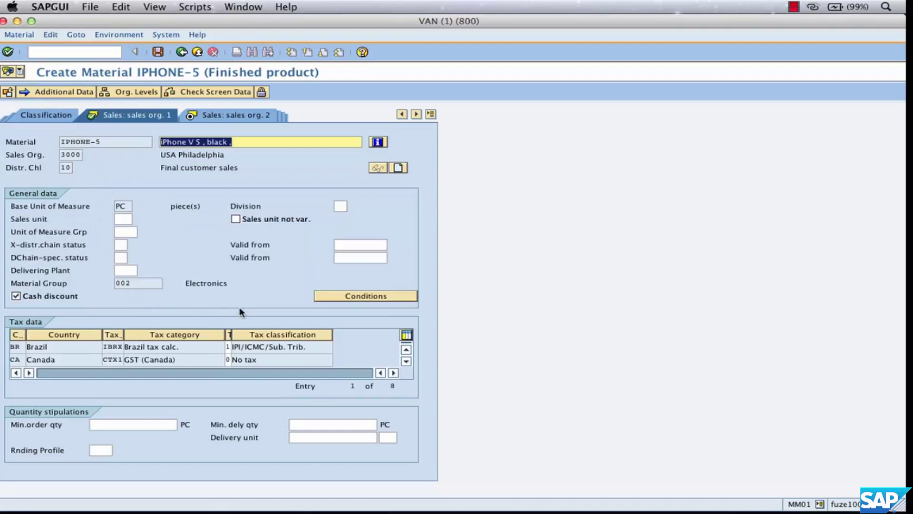
left_click(145, 424)
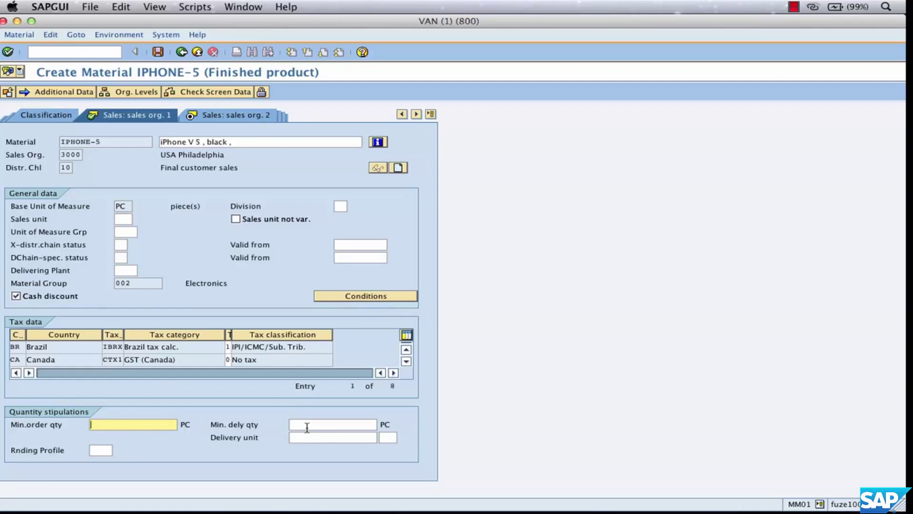
left_click(306, 425)
left_click(153, 426)
left_click(303, 424)
left_click(100, 449)
left_click(305, 437)
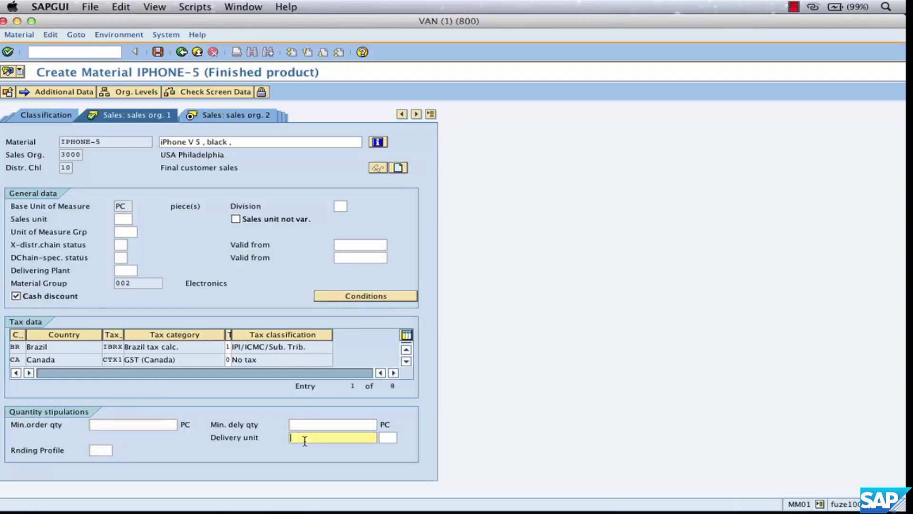
left_click(389, 437)
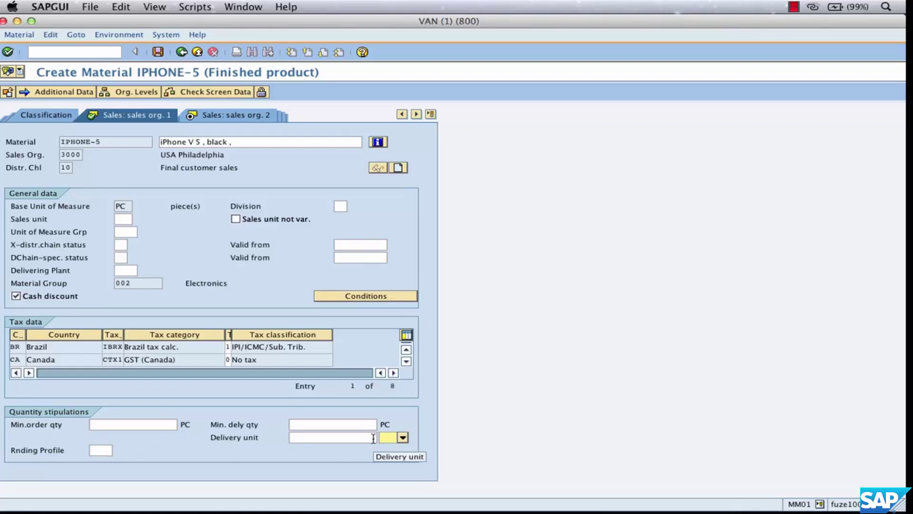
left_click(253, 116)
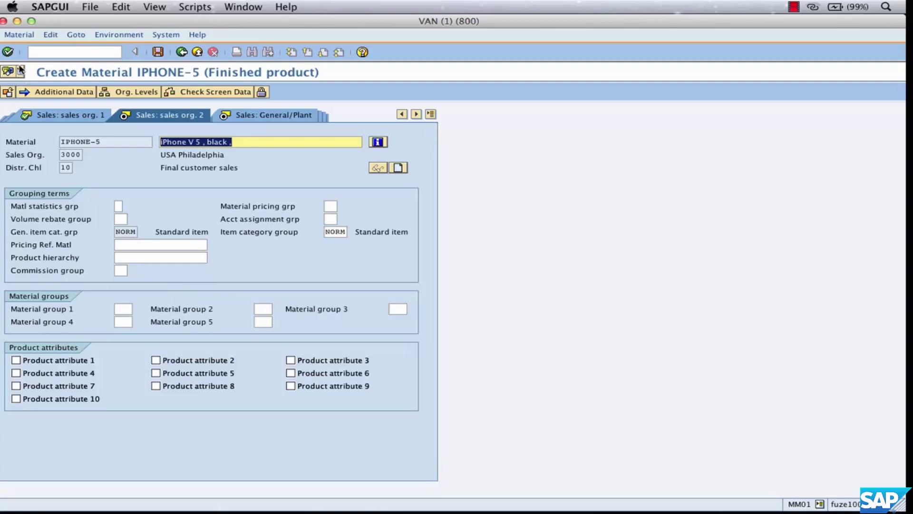
Step: Continue to Sales: General/Plant, set loading group 0001, and save IPHONE-5
left_click(8, 51)
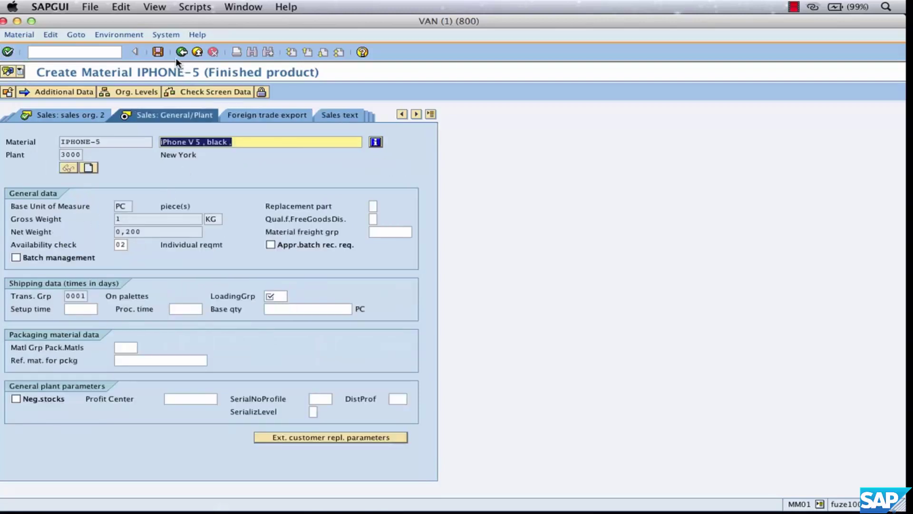
left_click(158, 53)
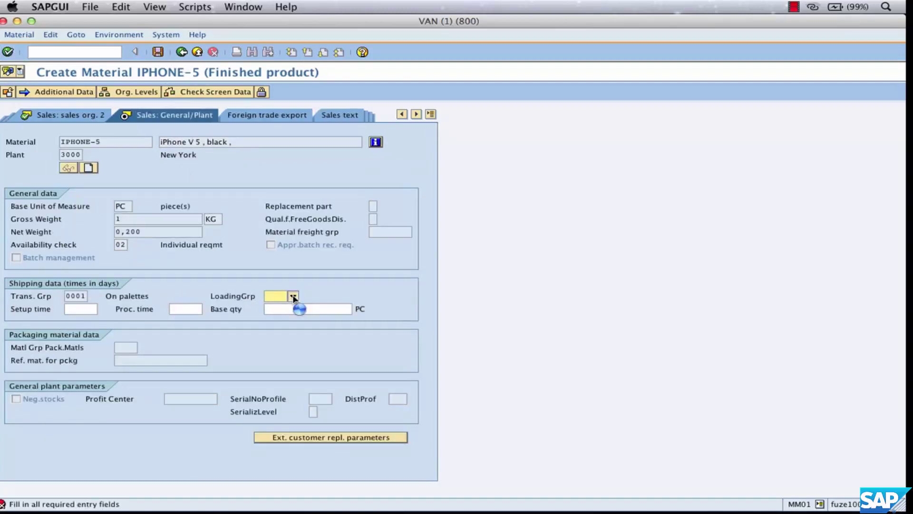
left_click(293, 296)
double_click(279, 262)
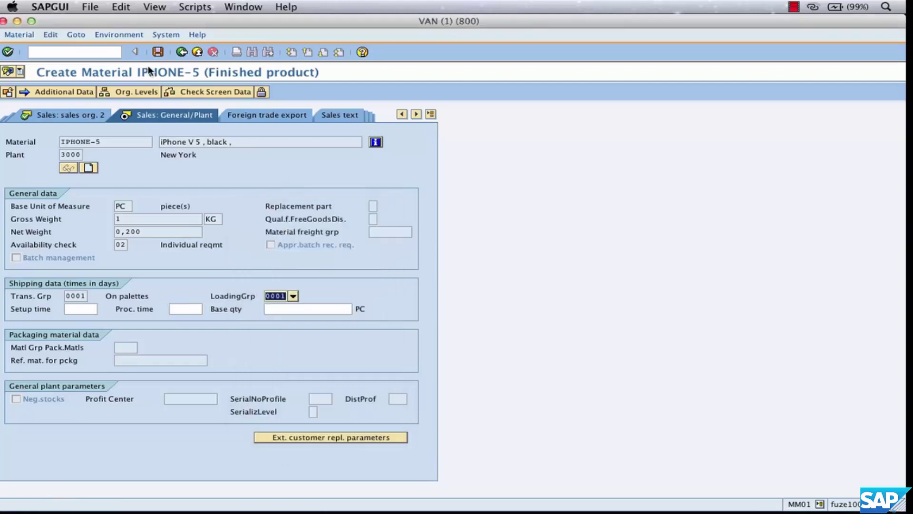
left_click(158, 52)
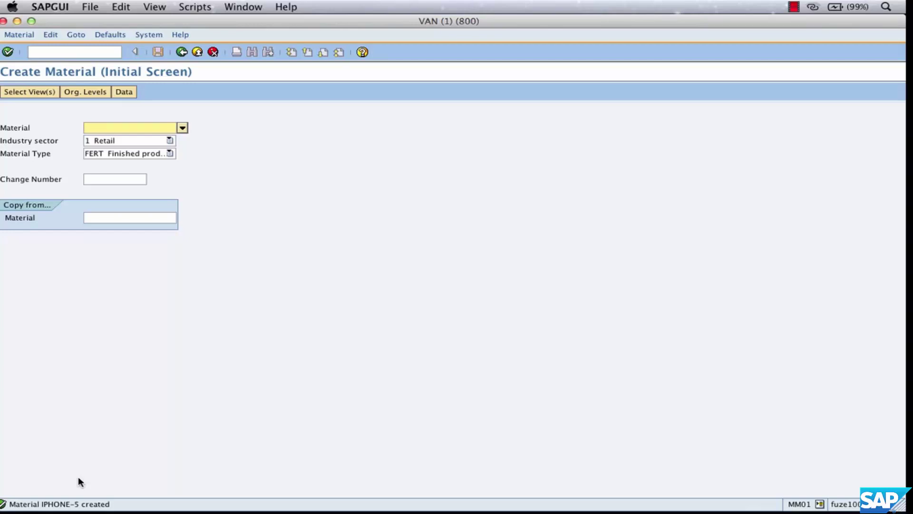
type("i")
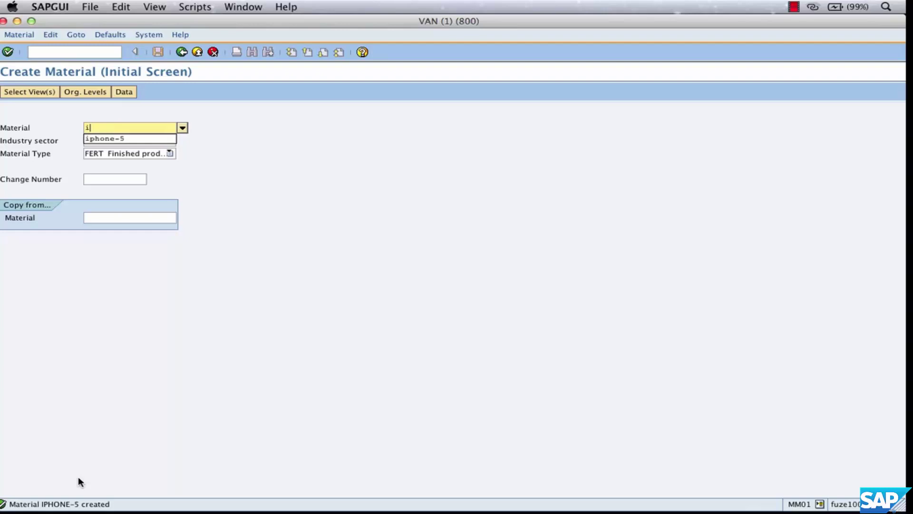
Step: Enter IPHONE-5, select the Purchasing view, then cancel the Org. Levels dialog
key("Down")
key("Return")
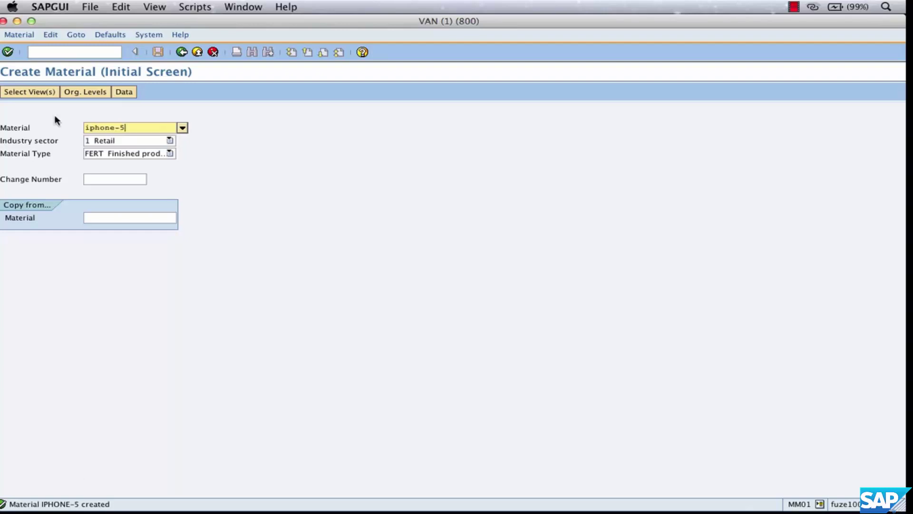
left_click(8, 51)
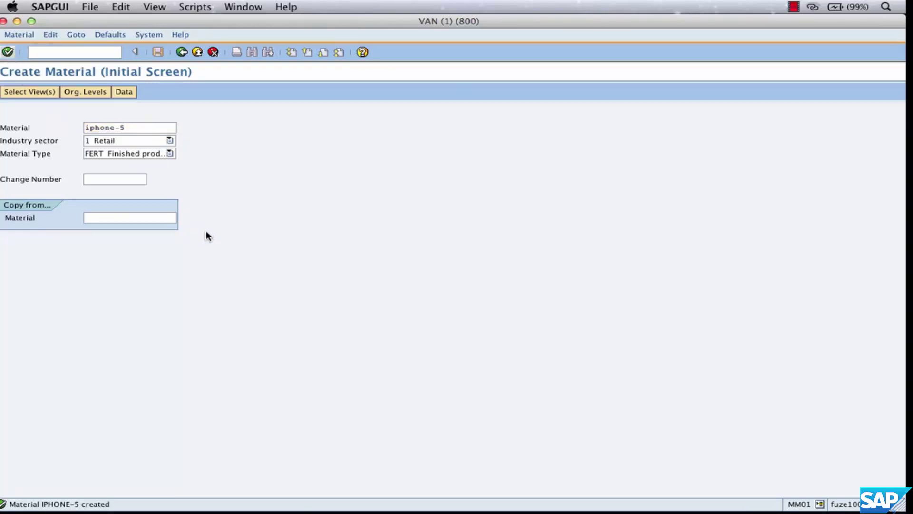
left_click(202, 195)
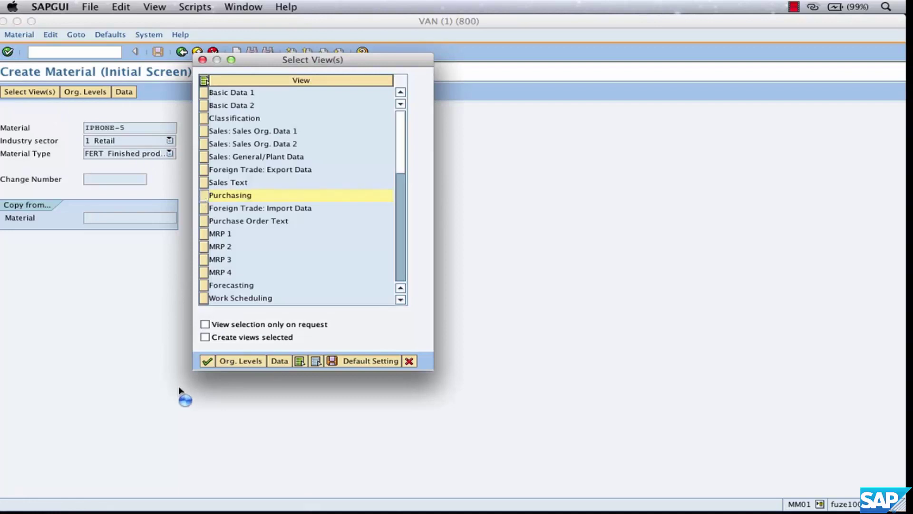
left_click(207, 361)
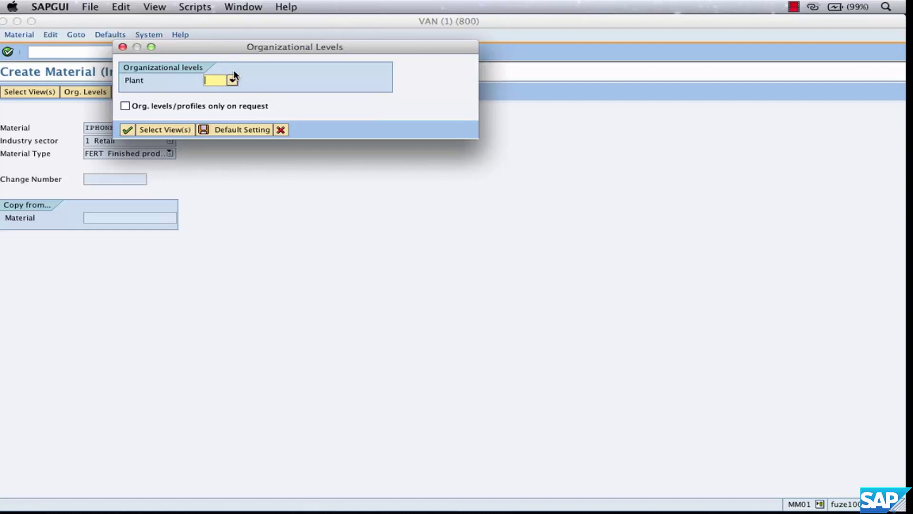
left_click(280, 129)
Step: Reselect views with Accounting 1, then cancel the Org. Levels dialog again
left_click(7, 51)
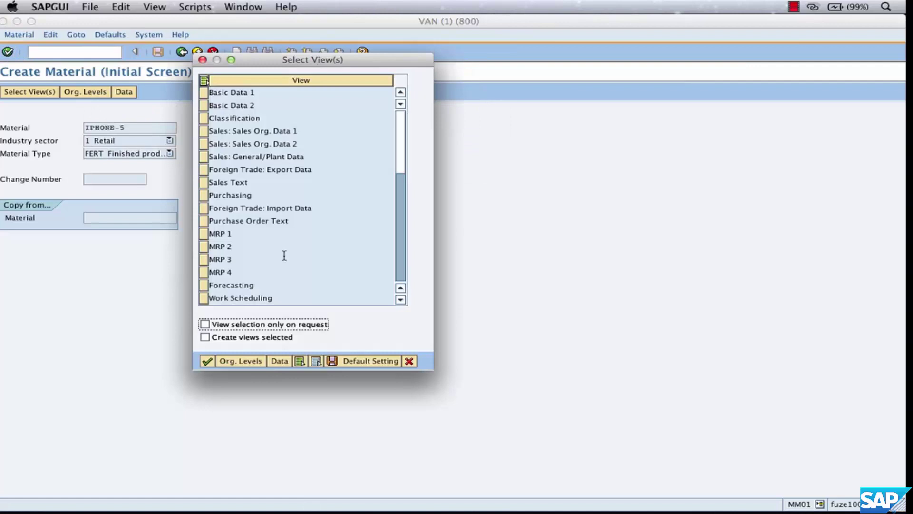
left_click(400, 187)
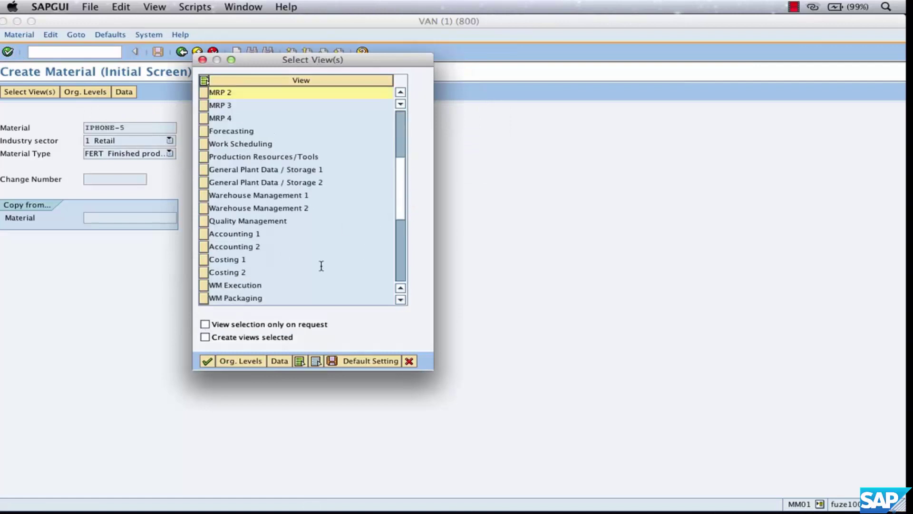
left_click(211, 233)
left_click(207, 360)
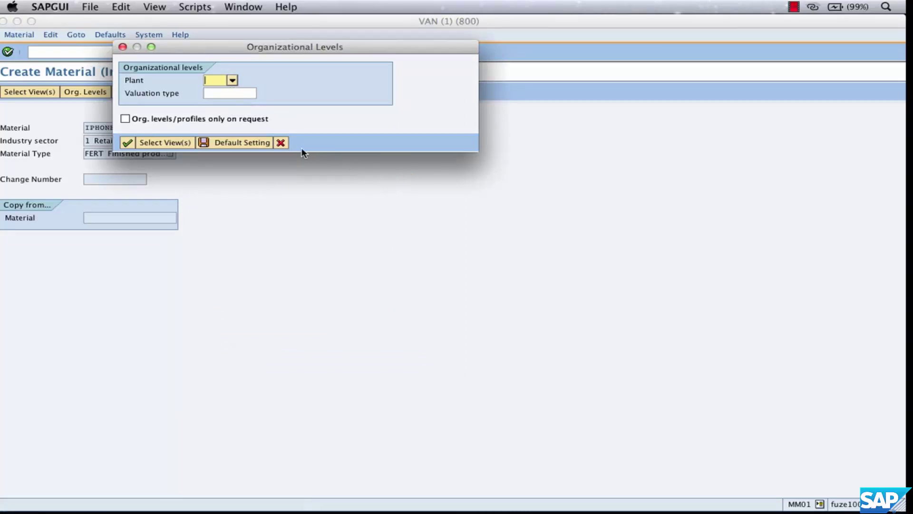
left_click(281, 143)
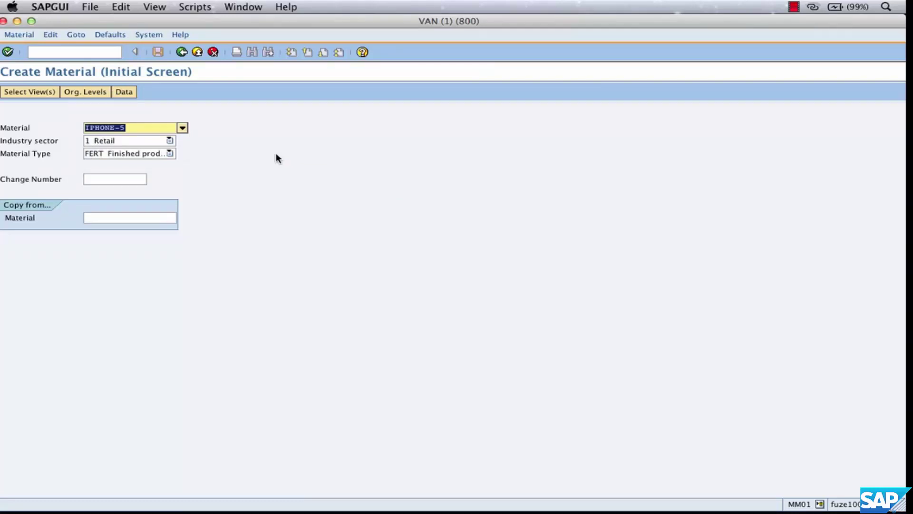
Step: Run MM02 for IPHONE-5, open Basic Data 1 and choose material group 00205 Docking station
left_click(182, 52)
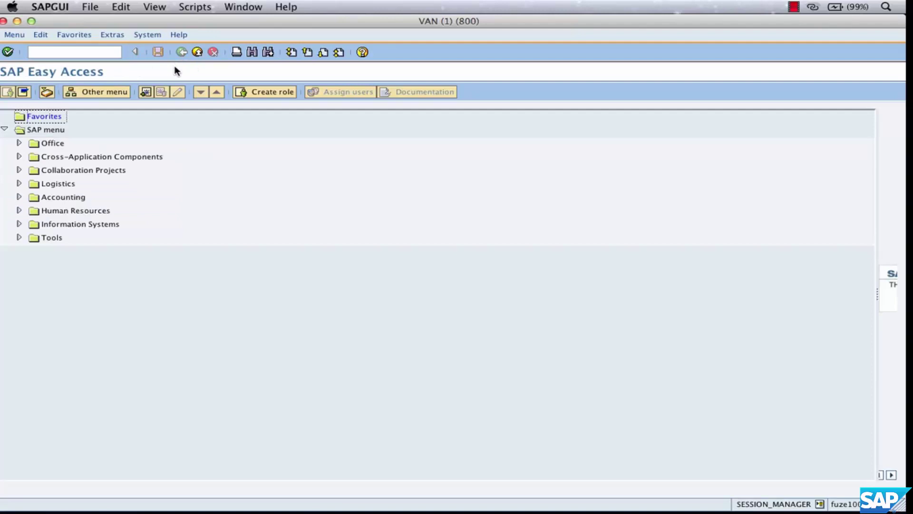
left_click(31, 51)
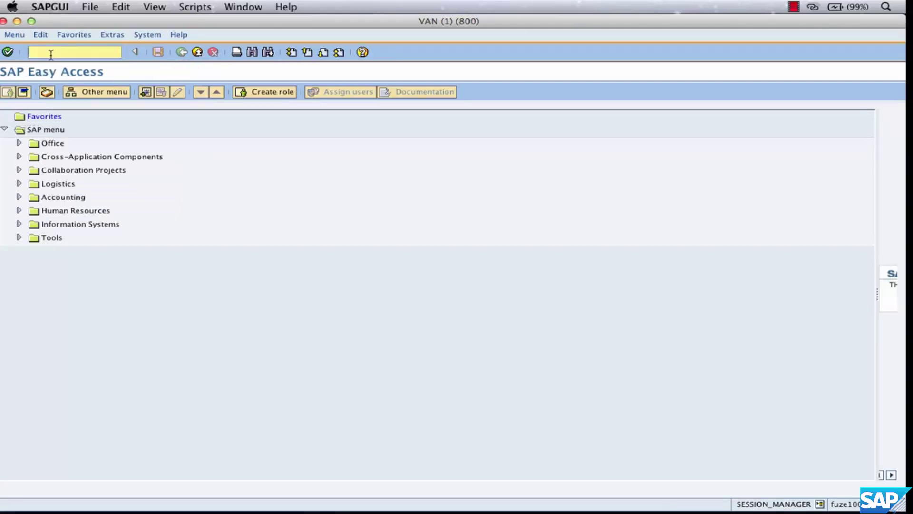
type("mm02")
key("Return")
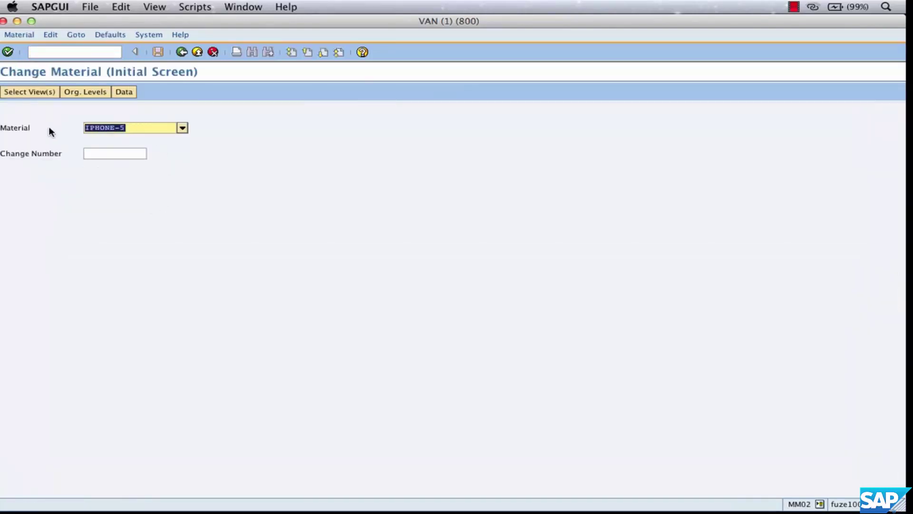
left_click(9, 52)
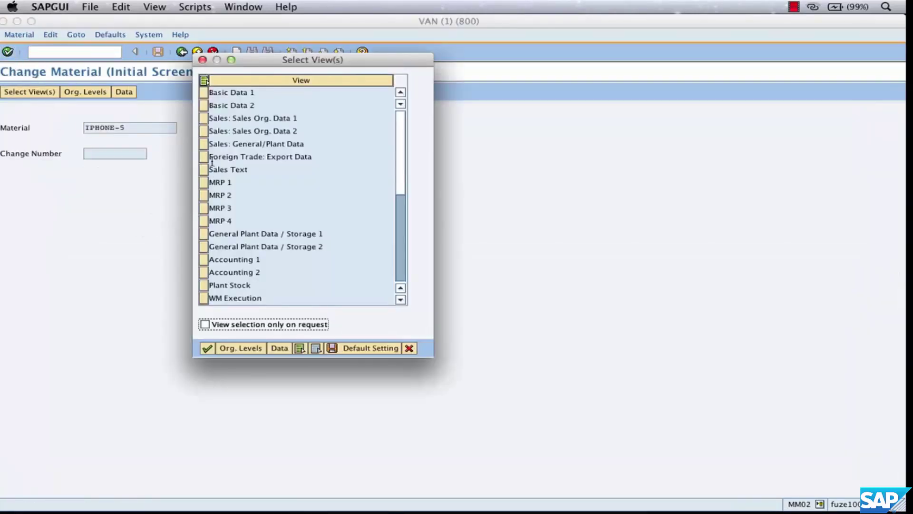
left_click(207, 94)
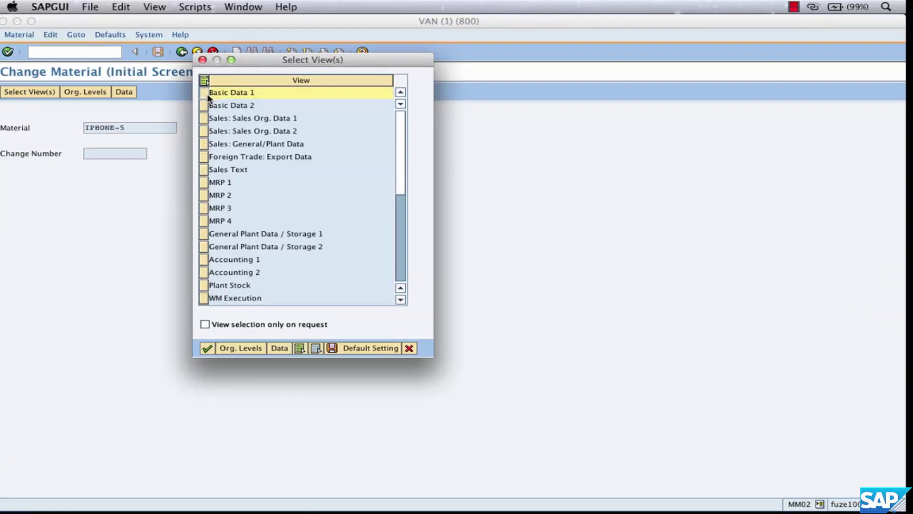
left_click(207, 348)
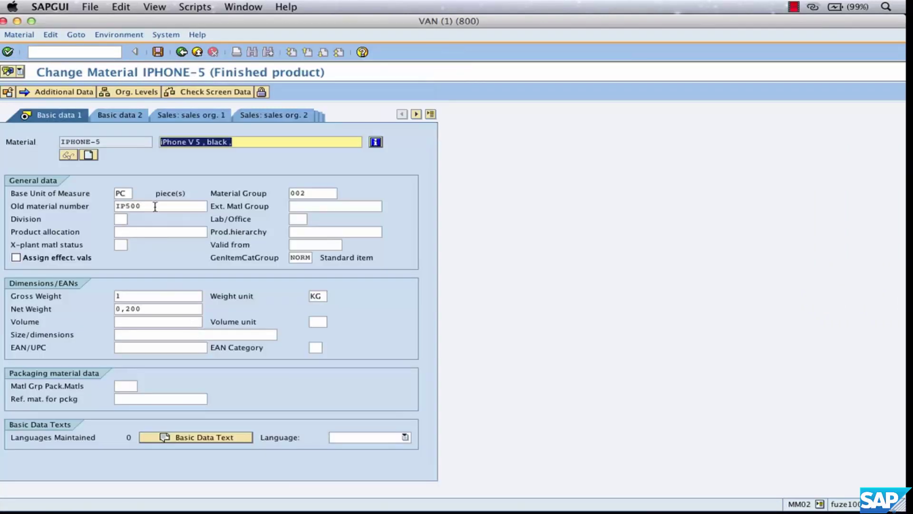
left_click(329, 190)
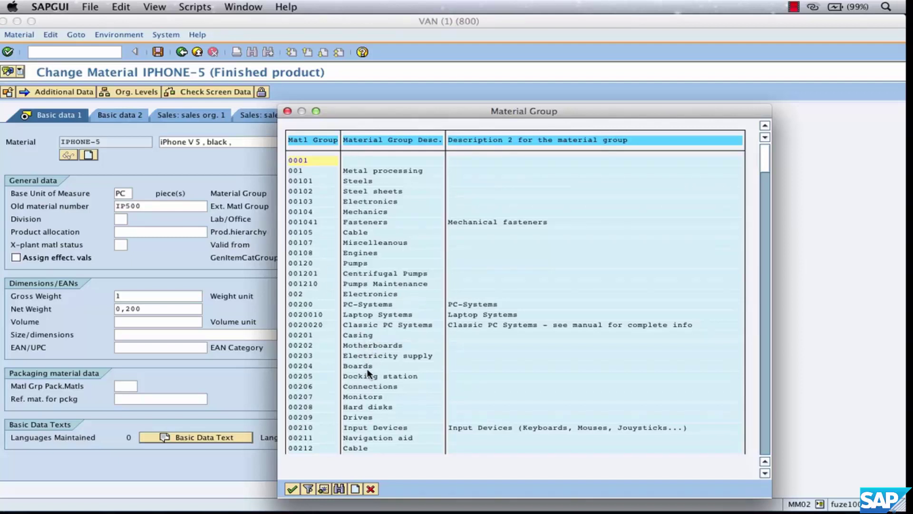
double_click(398, 384)
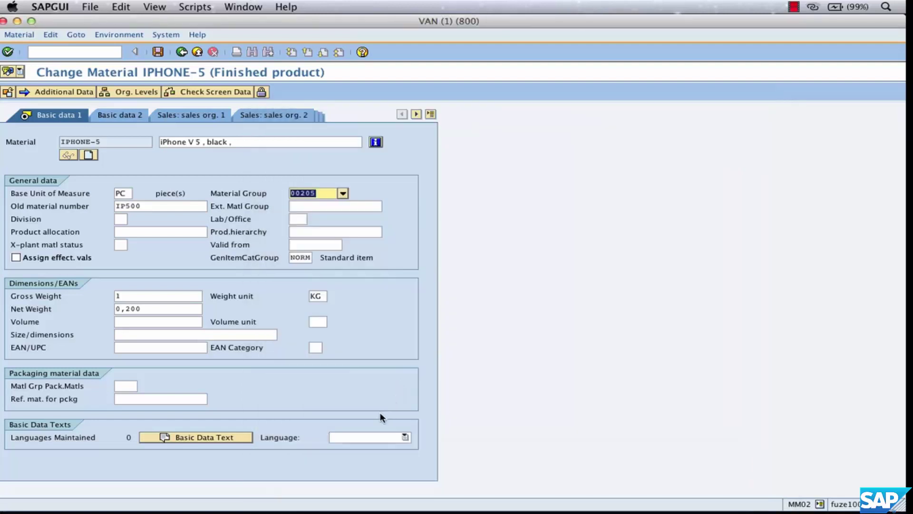
Step: Save IPHONE-5's Material Group 00205 change and go back to the SAP Easy Access menu
key("Return")
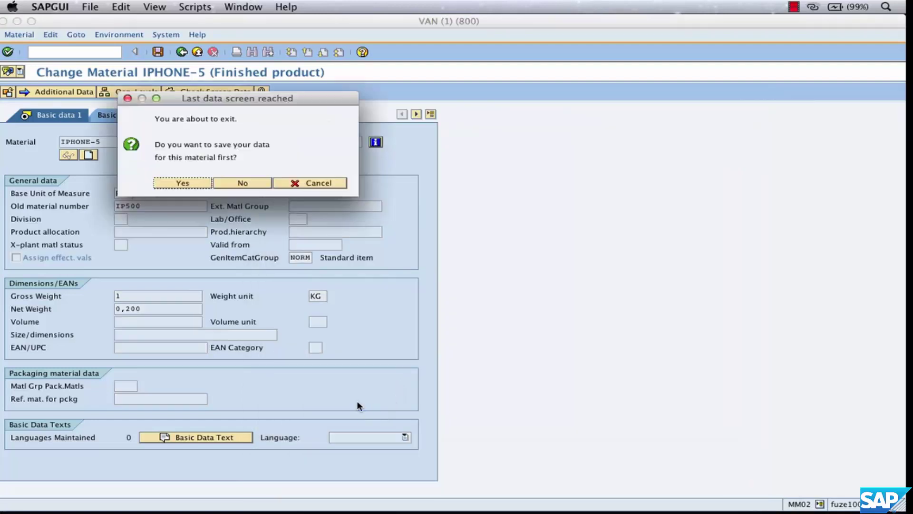
left_click(175, 182)
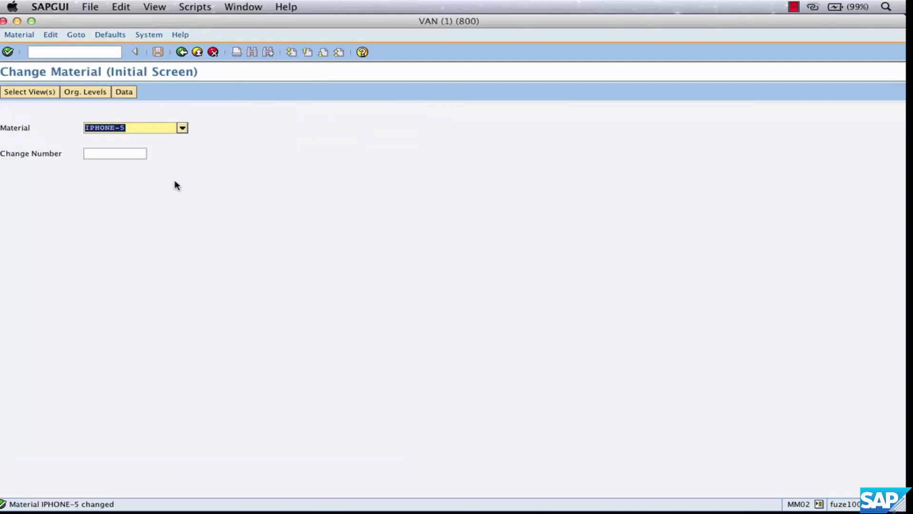
left_click(181, 51)
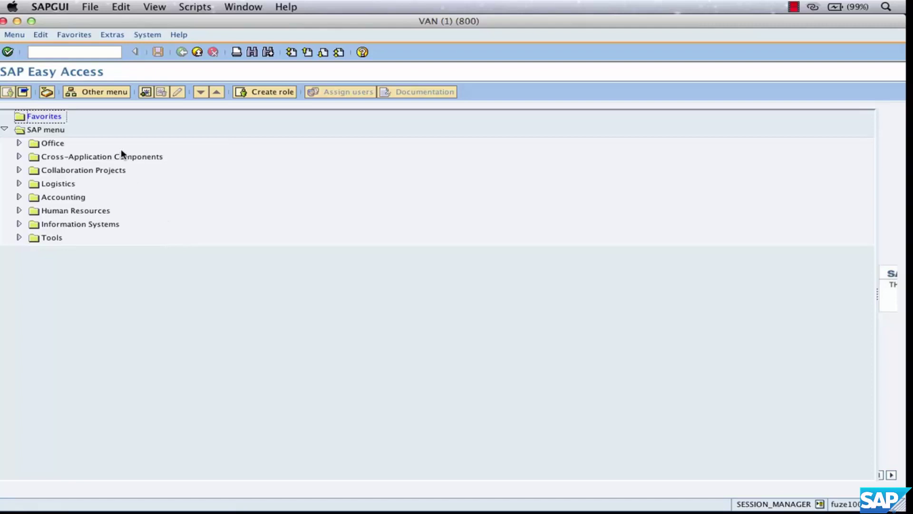
Step: Display IPHONE-5's Basic Data 1 view in MM03 and verify Material Group reads 00205
left_click(71, 52)
type("mm0")
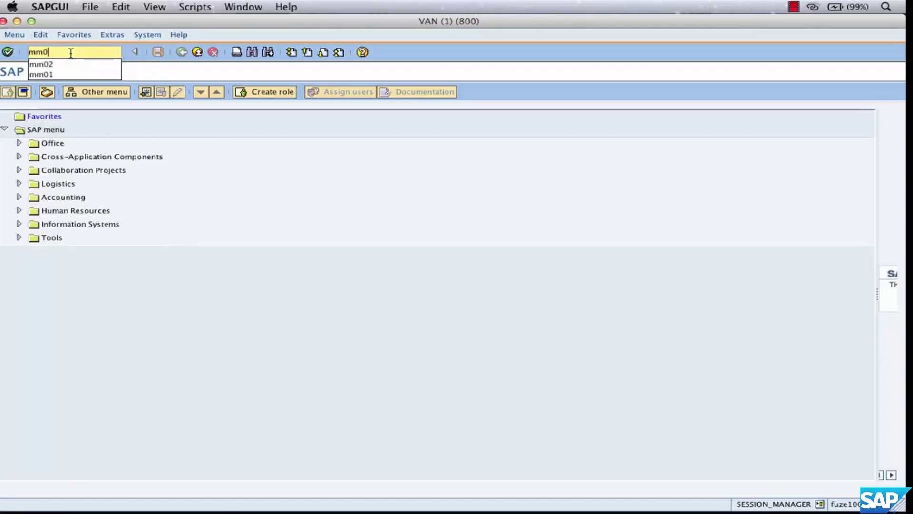
type("3")
key("Return")
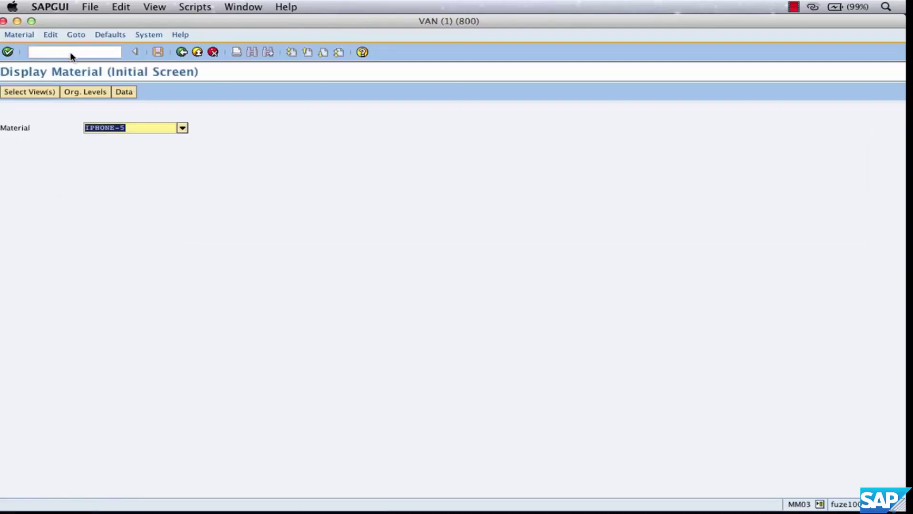
left_click(8, 52)
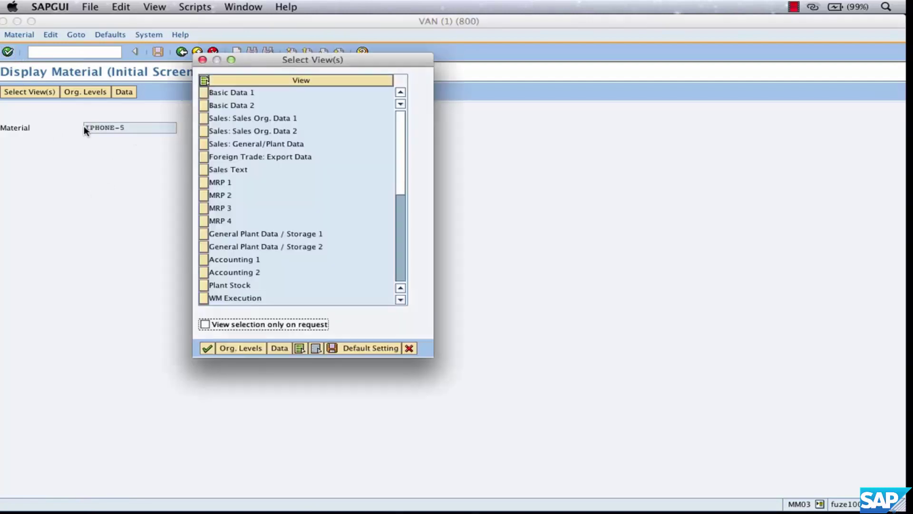
left_click(205, 89)
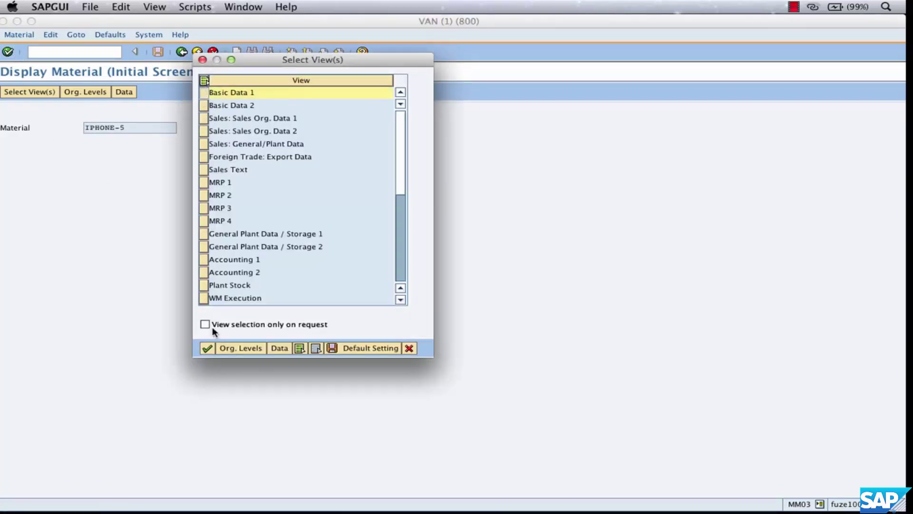
left_click(208, 349)
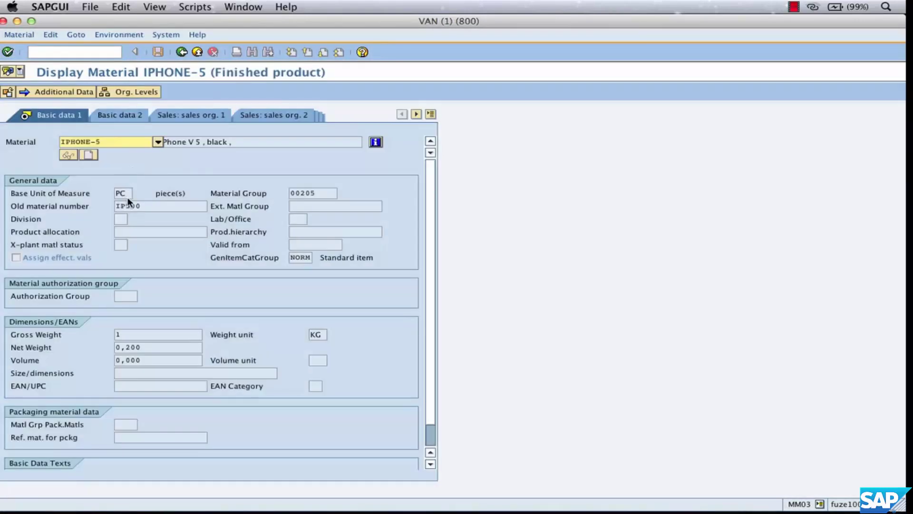
left_click_drag(253, 141, 140, 143)
left_click(319, 192)
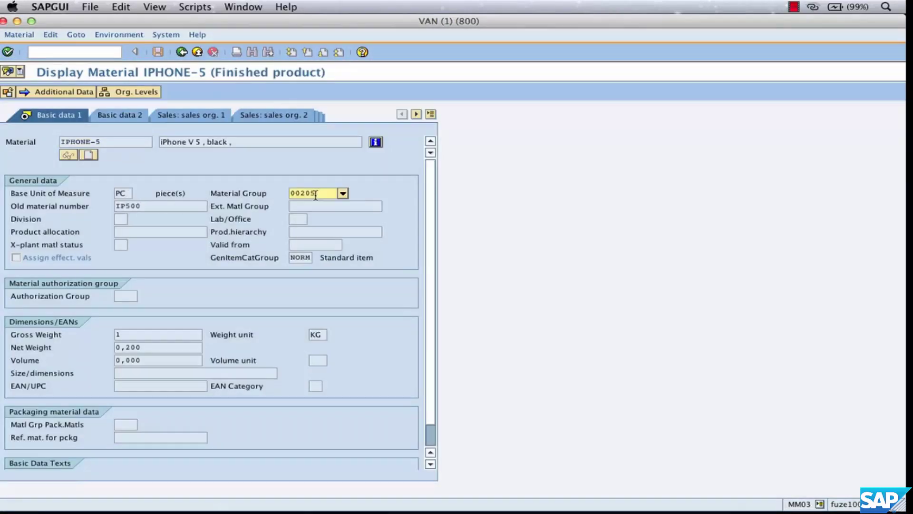